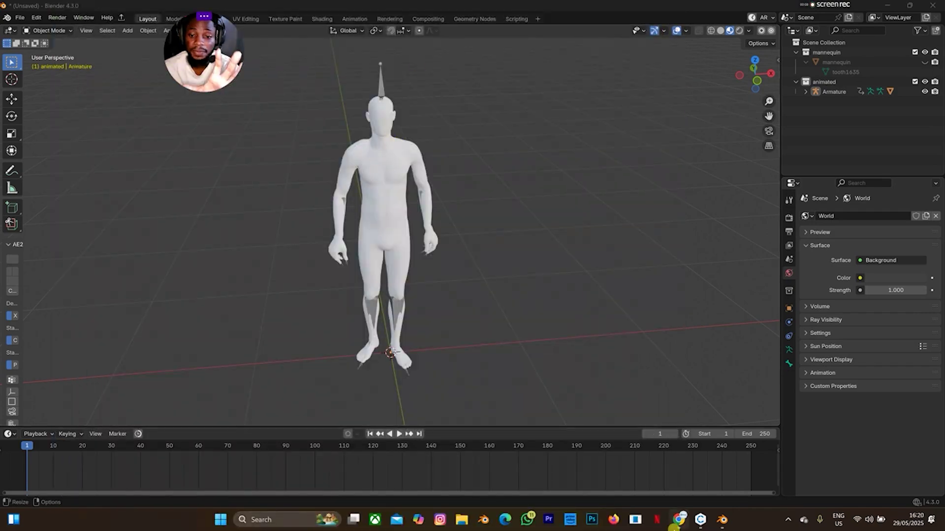
Switch to Mixamo in the browser to view the Looking Behind animation on the mannequin, and return to Blender.
left_click(679, 519)
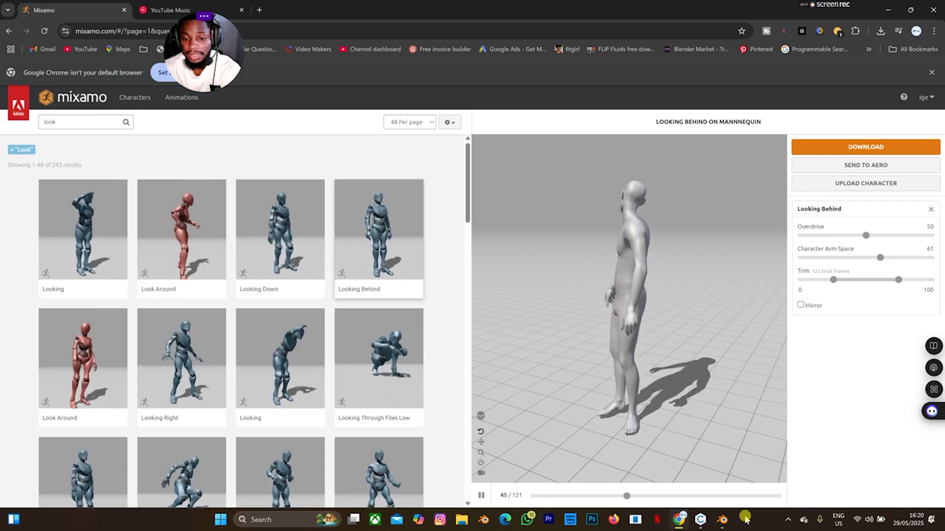
left_click(722, 520)
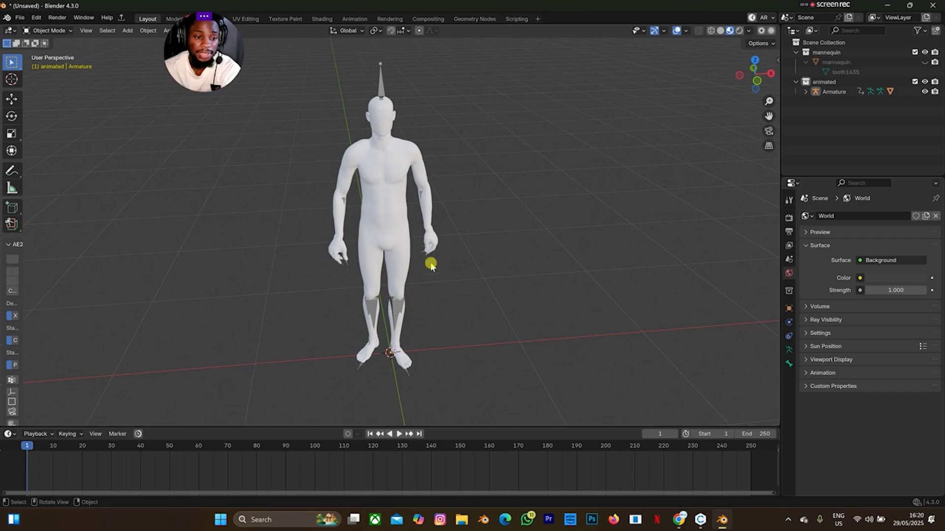
Enlarge the timeline, select the Armature and shift all its animation keyframes so the first one sits at frame 30.
left_click_drag(438, 426, 458, 381)
left_click(448, 308)
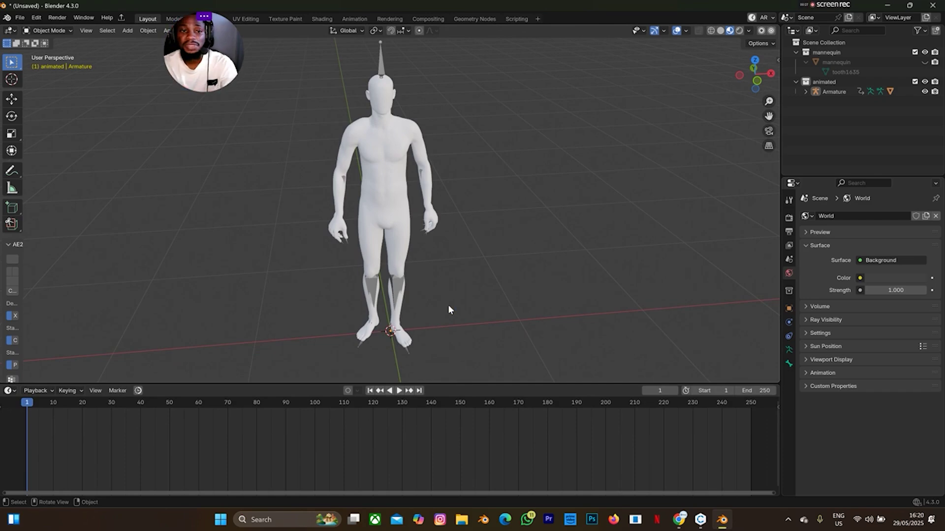
left_click(810, 92)
left_click(381, 69)
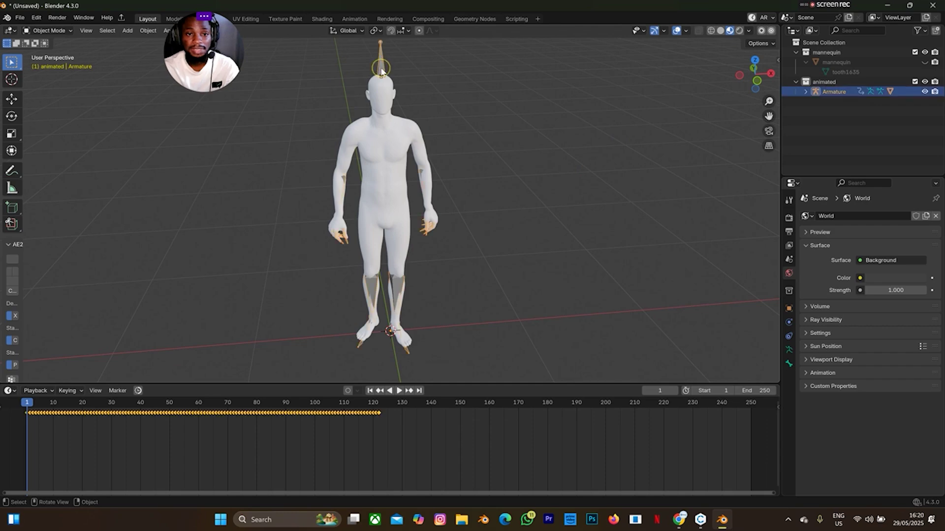
left_click(252, 436)
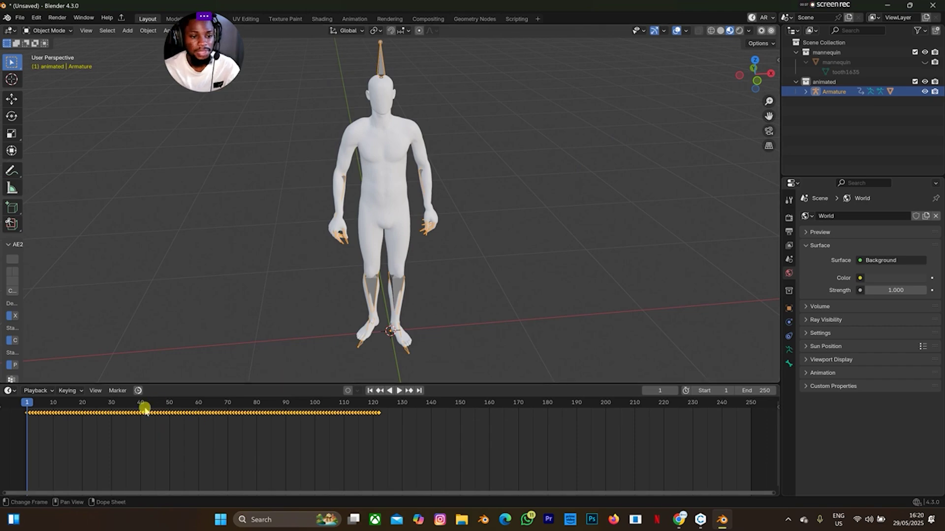
left_click_drag(133, 413, 215, 445)
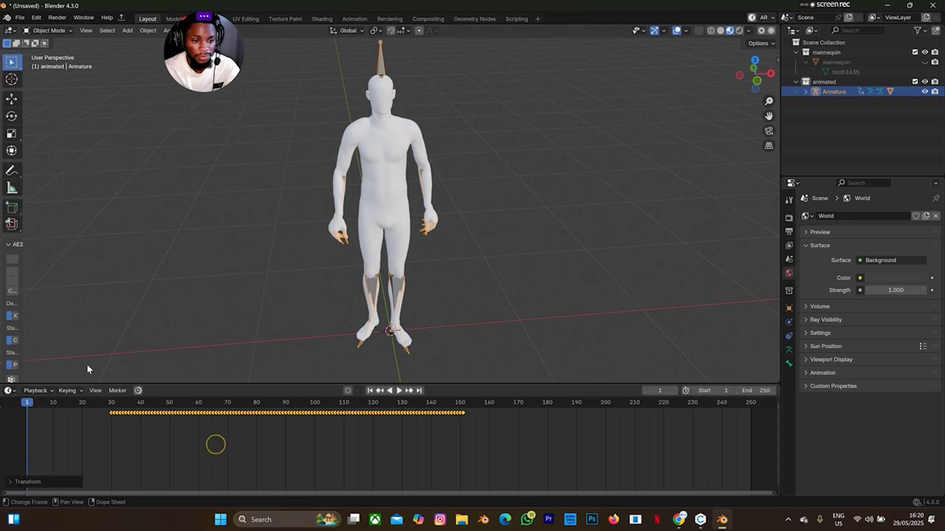
Put the armature in Pose Mode and clear all bone transforms at frame 1.
left_click(61, 31)
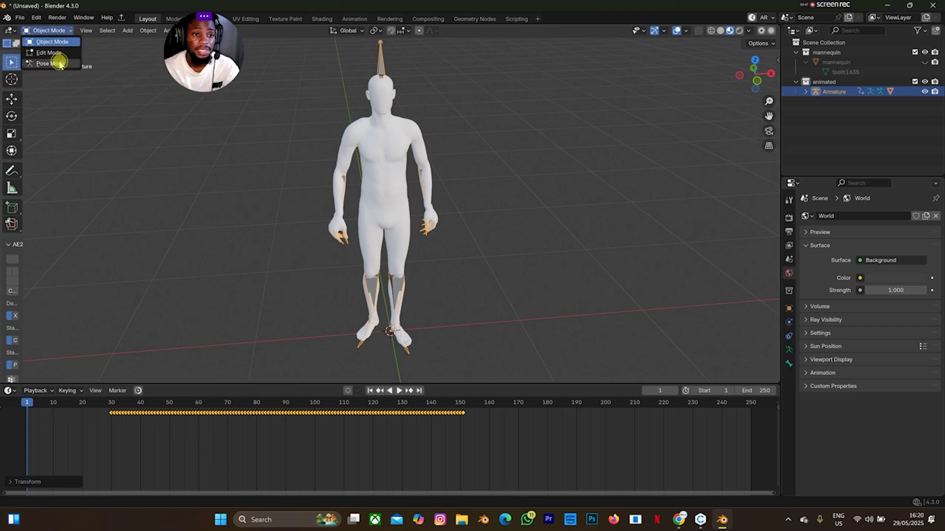
left_click(54, 64)
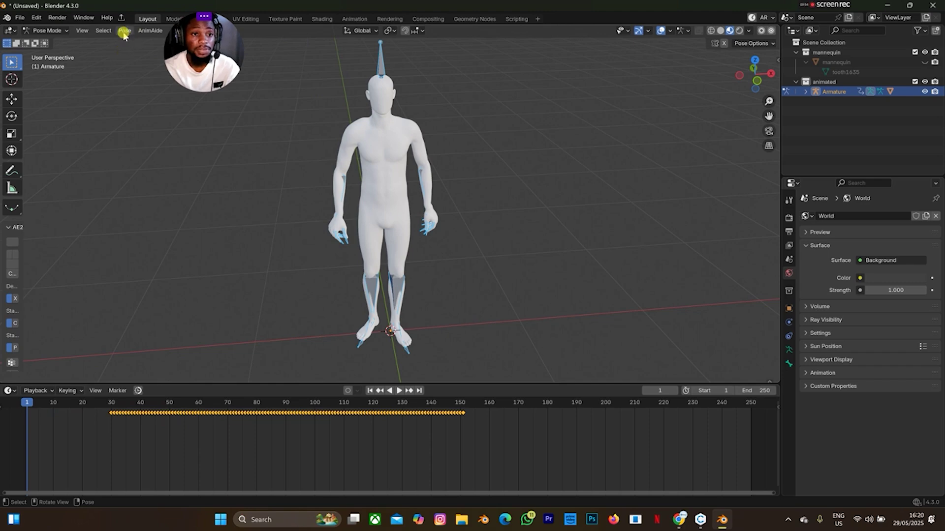
left_click(124, 34)
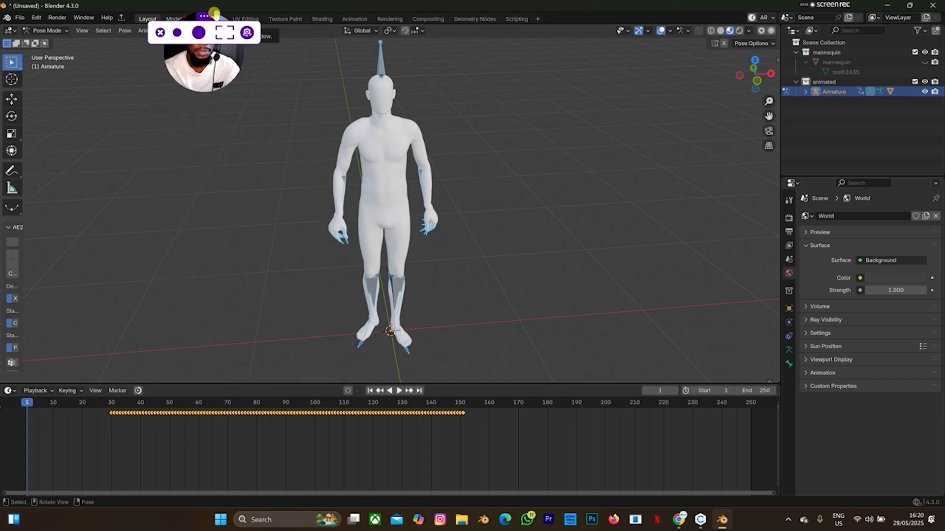
left_click_drag(211, 14, 507, 19)
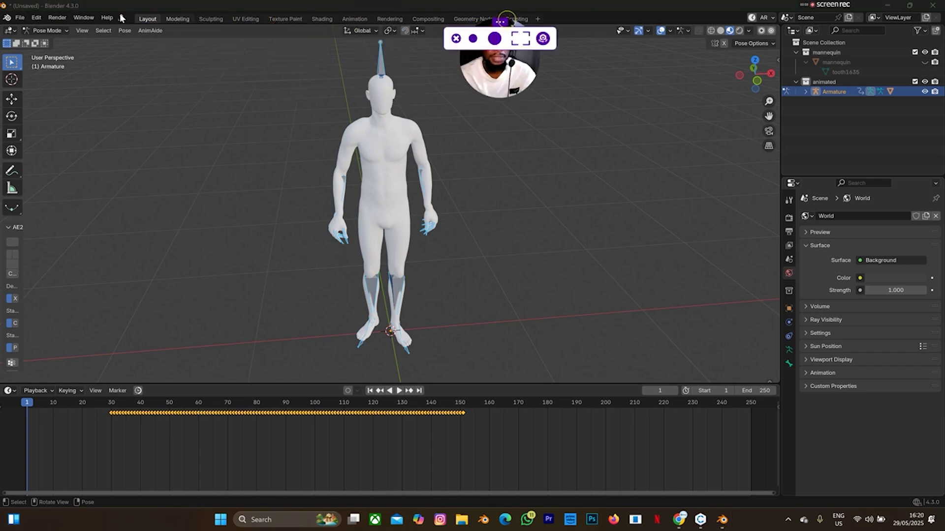
left_click(123, 31)
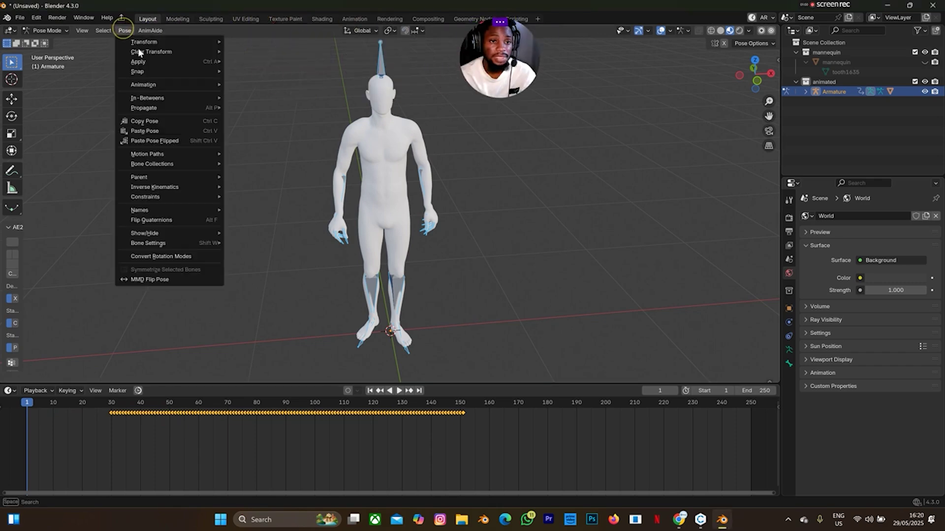
mouse_move(139, 53)
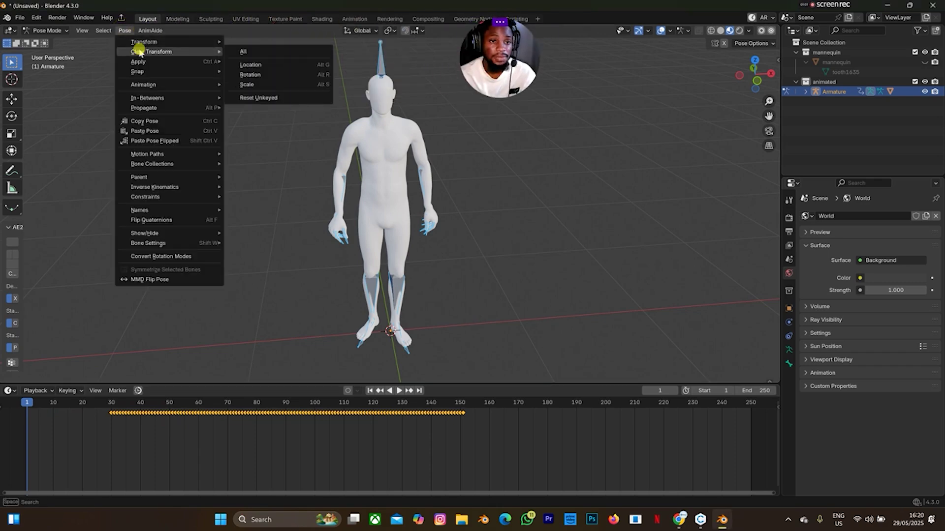
left_click(244, 53)
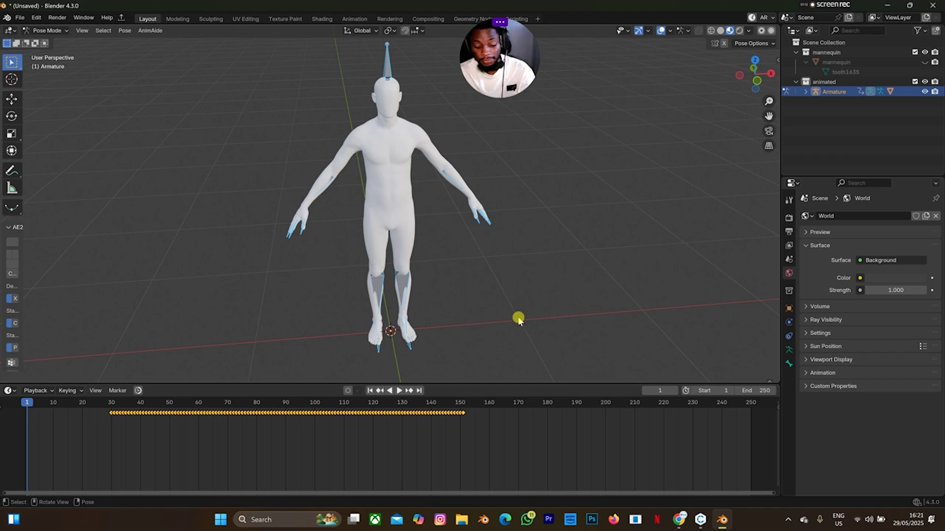
Insert a keyframe for the cleared pose of all bones at frame 1.
key("i")
left_click(126, 438)
left_click(93, 301)
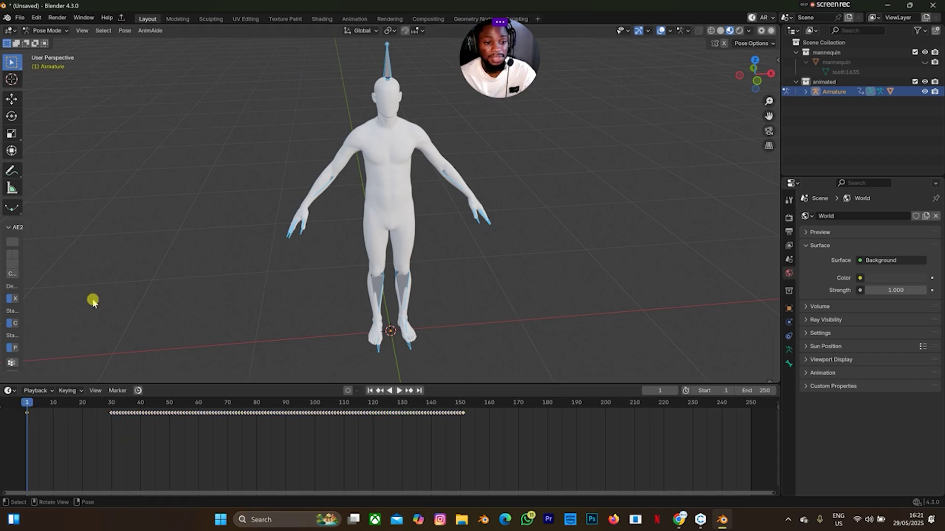
Play the animation from frame 1 to check the transition from the rest pose into the motion.
key("space")
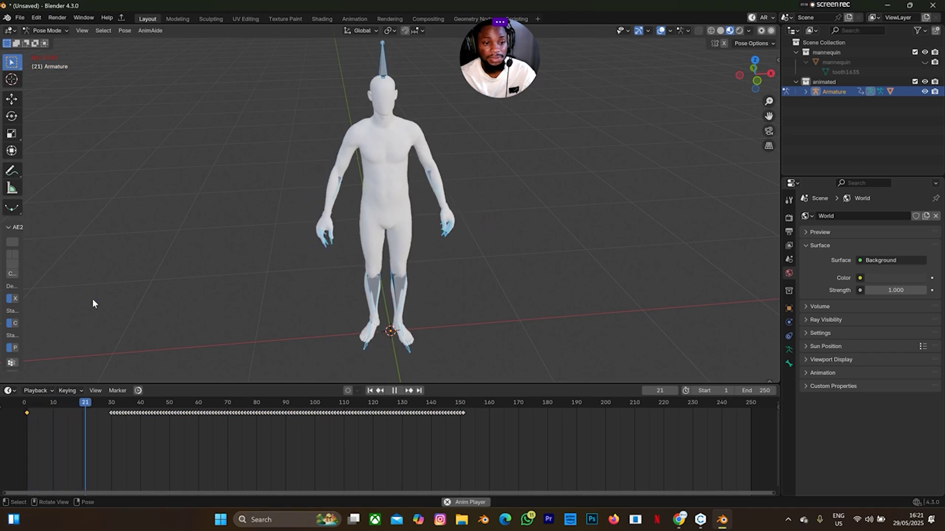
left_click(92, 303)
key("space")
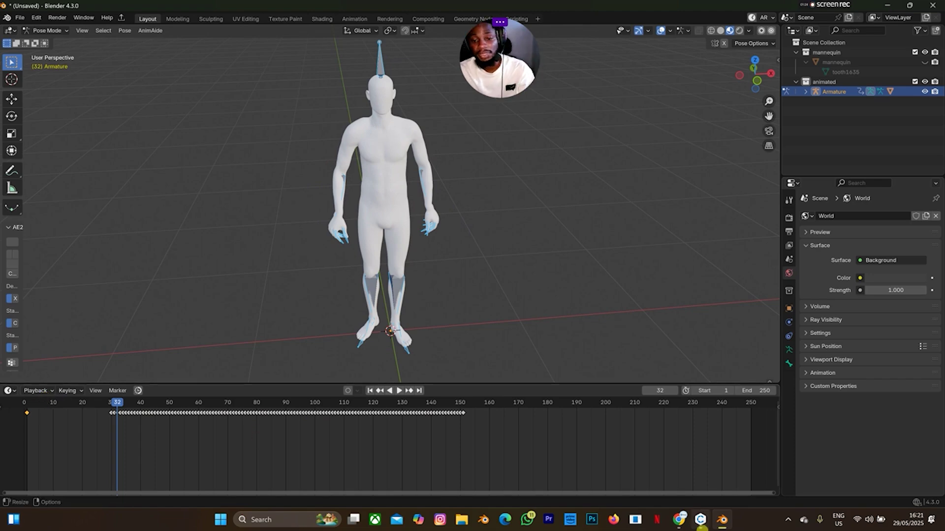
Compare the dressed avatar's pose in CLO with the Blender mannequin's pose at frame 30.
left_click(698, 520)
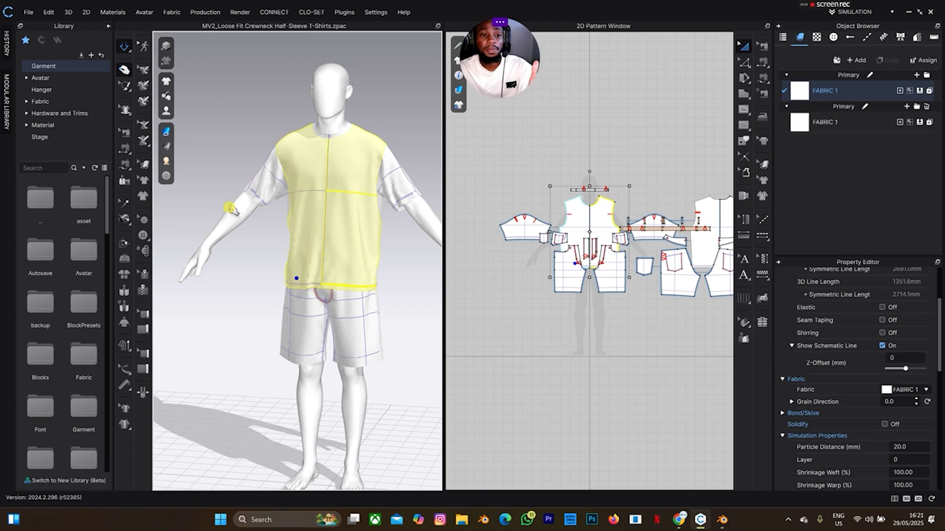
left_click(722, 520)
left_click_drag(117, 403, 113, 413)
key("space")
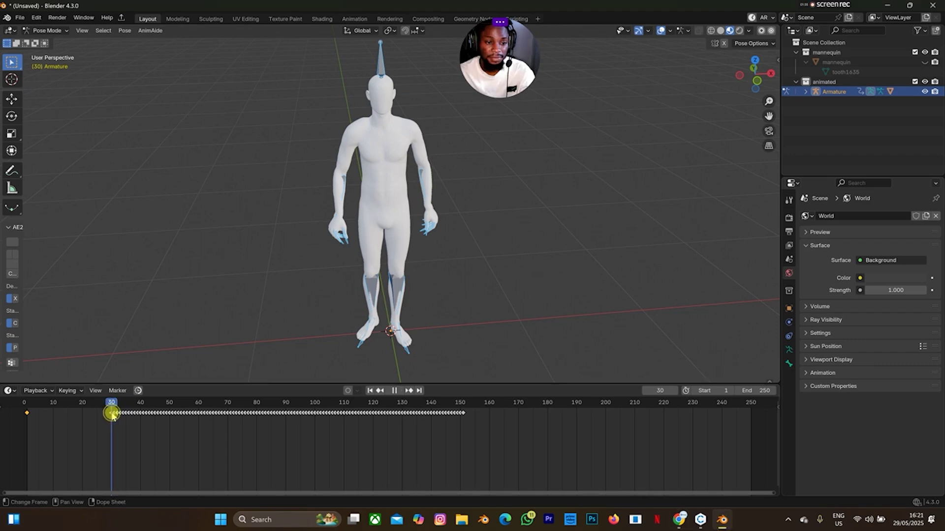
key("space")
left_click(216, 352)
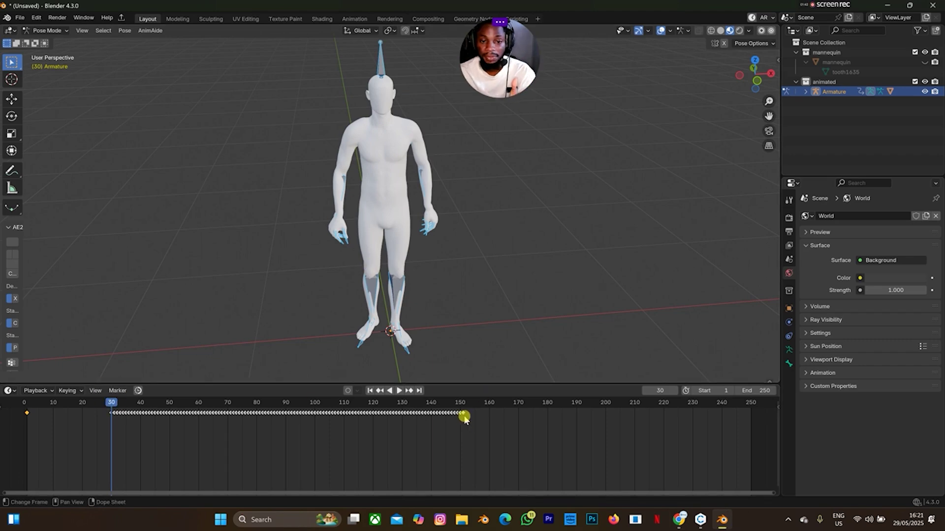
left_click(702, 520)
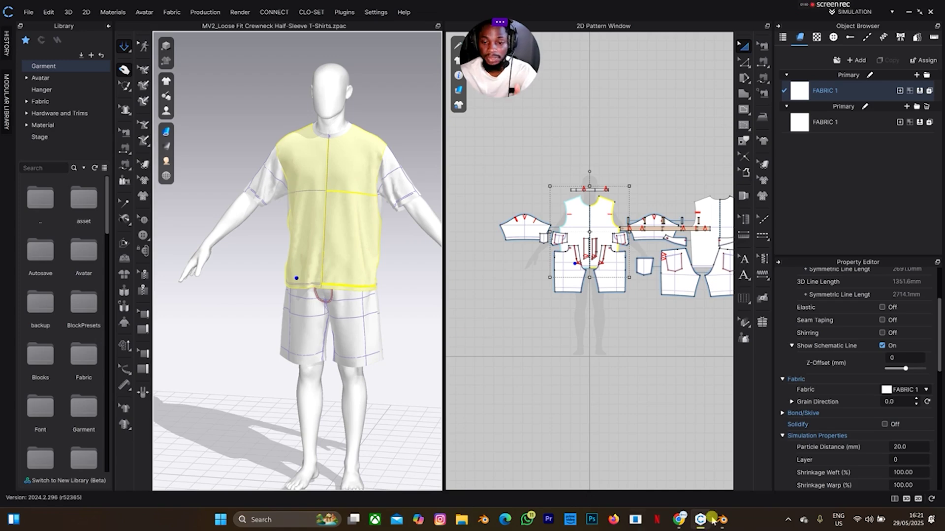
key("alt+Tab")
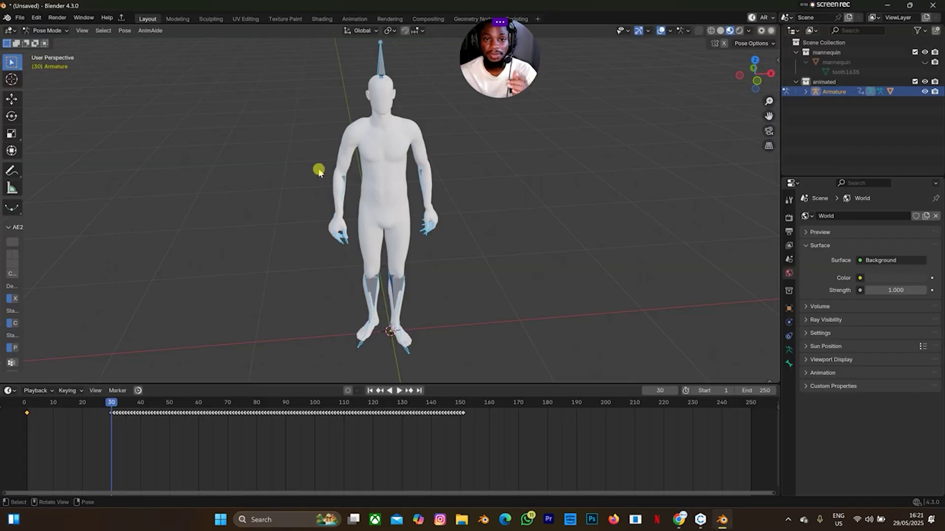
Expand the Armature hierarchy in the animated collection and select mannequin.001 together with the Armature.
left_click(805, 92)
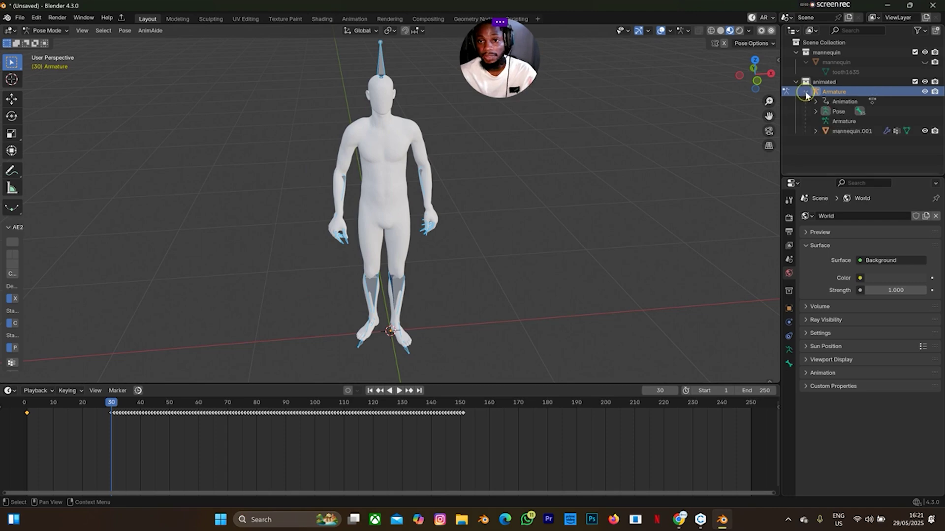
left_click(843, 132)
left_click(833, 93)
left_click(843, 131)
left_click(820, 89)
left_click(841, 130)
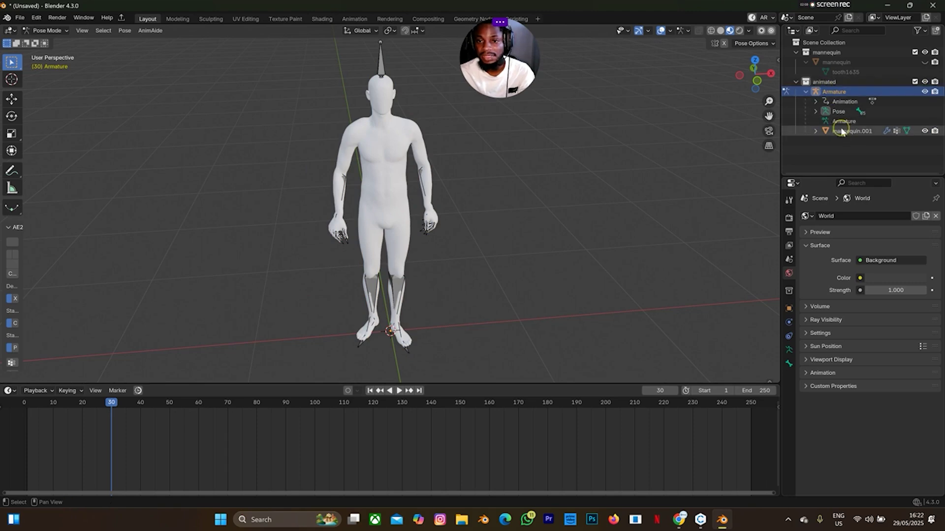
left_click(841, 131)
left_click(20, 17)
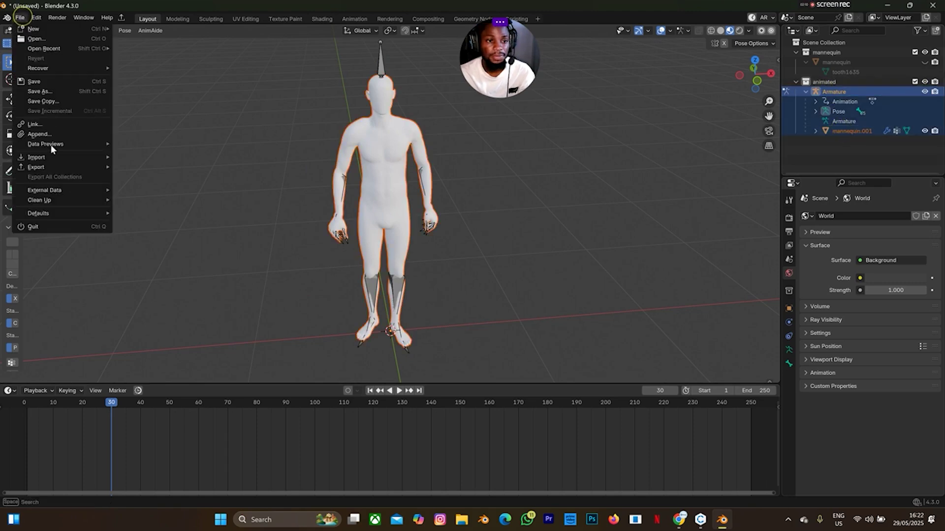
mouse_move(54, 167)
left_click(151, 180)
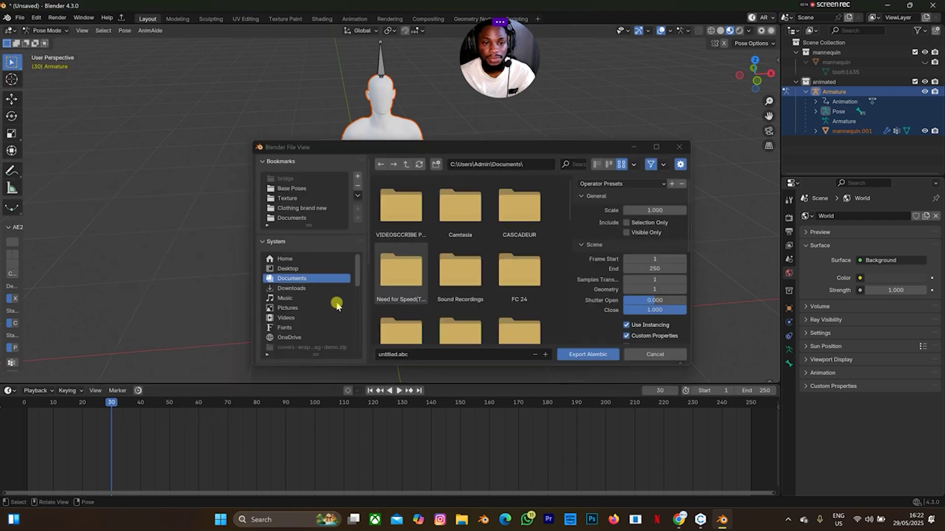
scroll(362, 266, "down", 5)
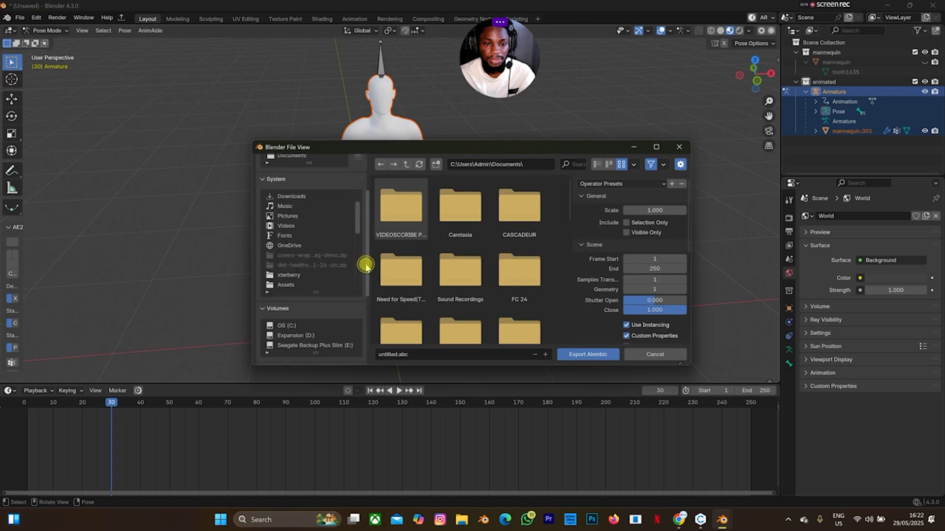
left_click(323, 294)
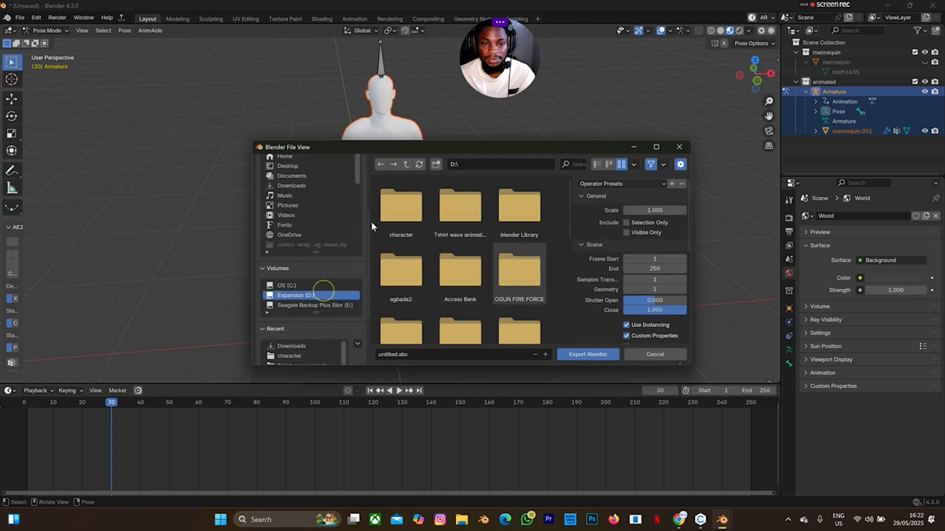
double_click(391, 211)
left_click(401, 353)
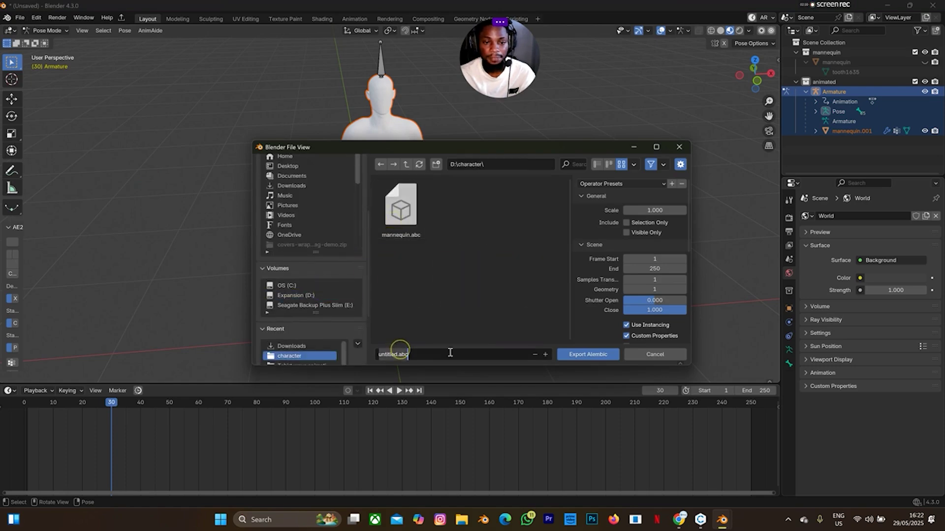
type("technique1")
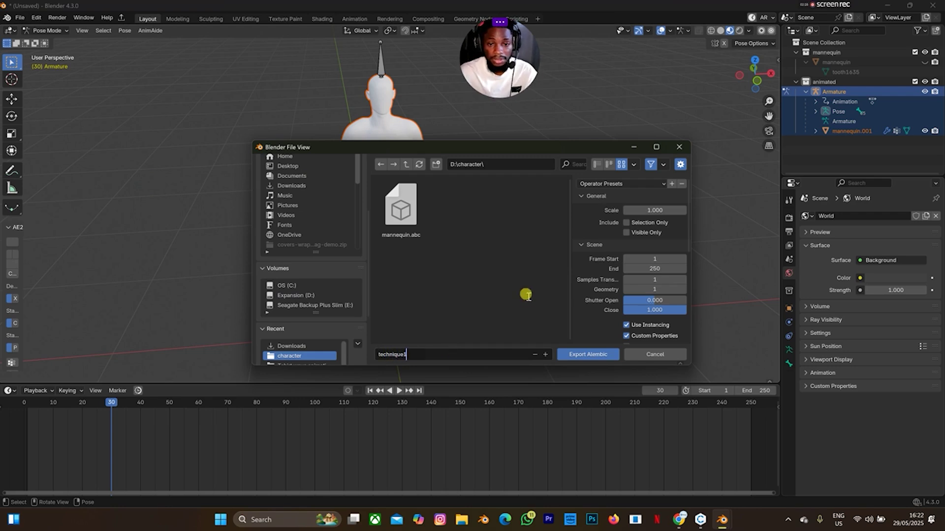
left_click(527, 296)
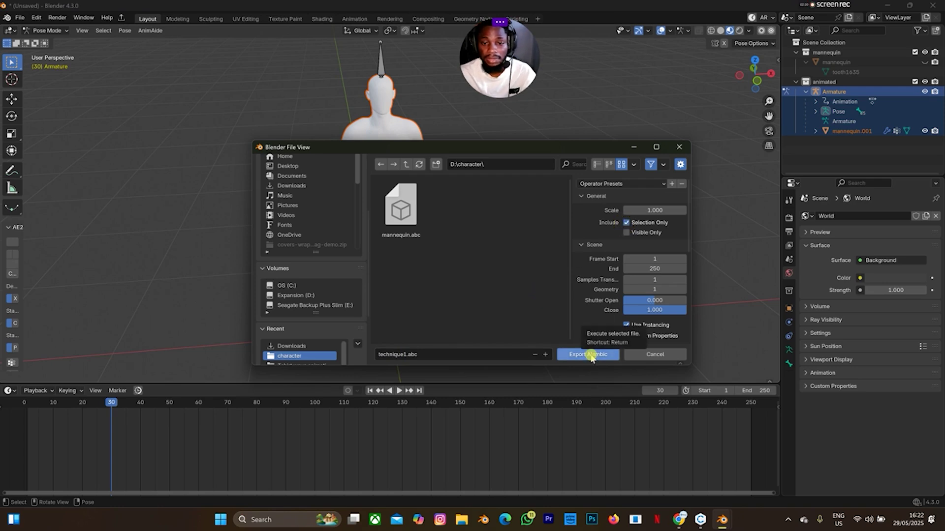
left_click(680, 147)
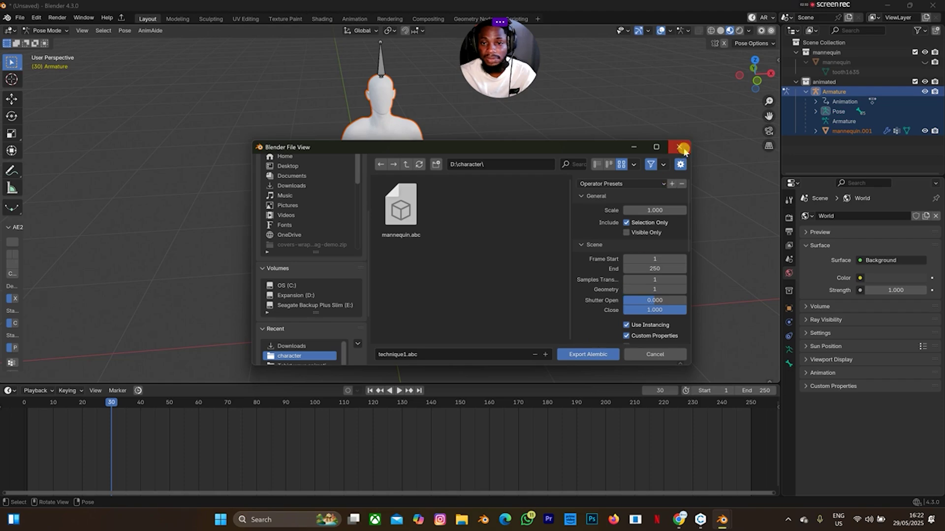
Set the scene's end frame to 150.
left_click(760, 390)
type("150")
key("Return")
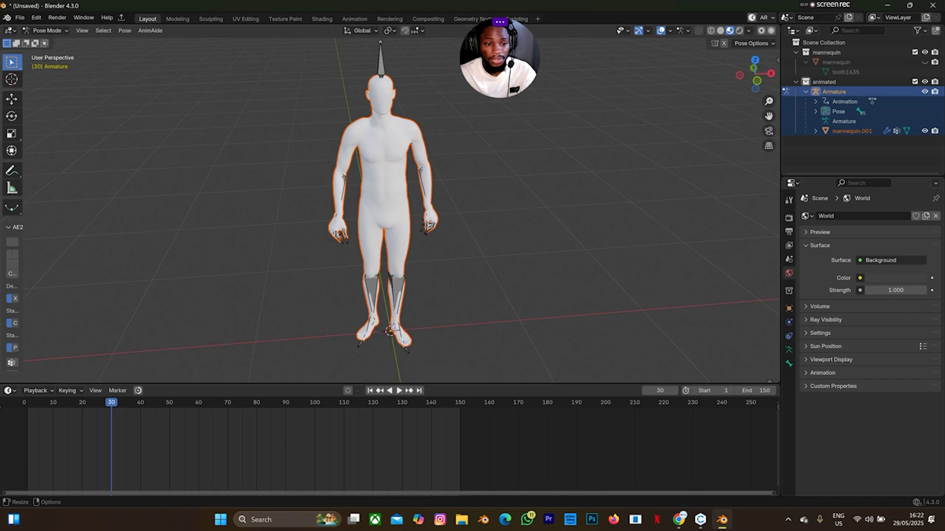
Export the animated mannequin as an Alembic file named technique1.abc in D:\character.
left_click(12, 18)
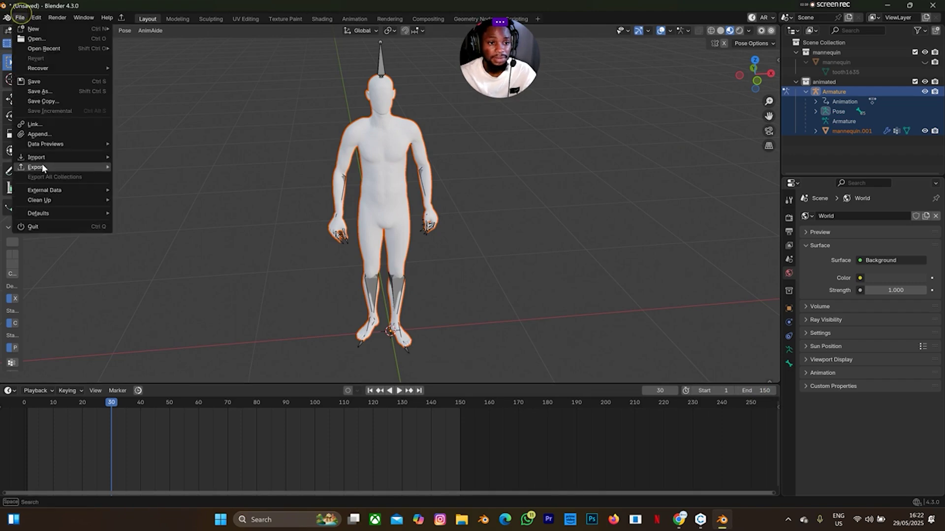
left_click(99, 170)
left_click(131, 177)
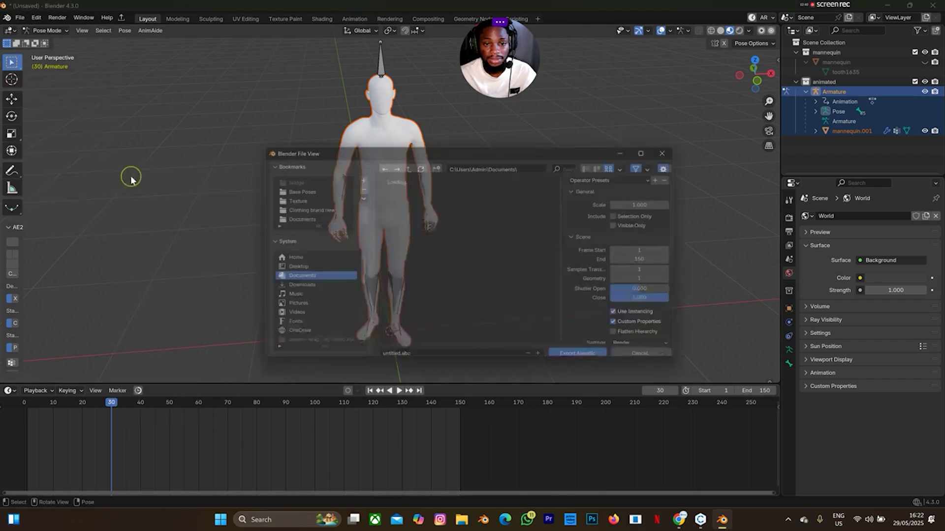
left_click_drag(361, 229, 363, 315)
left_click(314, 255)
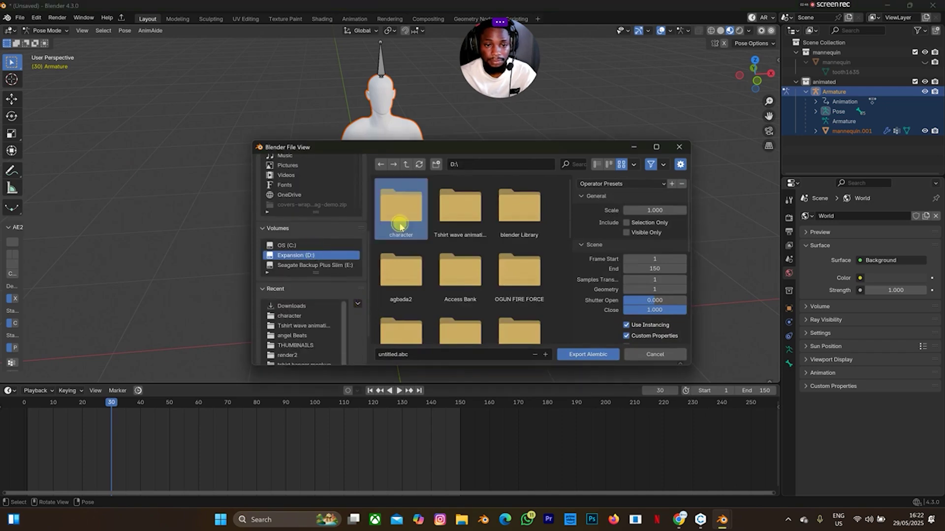
double_click(401, 200)
left_click(388, 352)
type("tes")
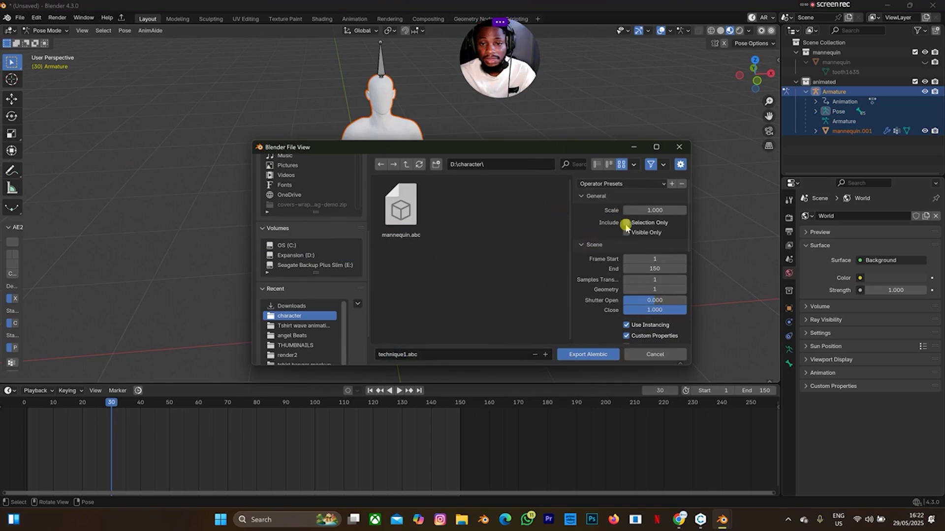
left_click(603, 354)
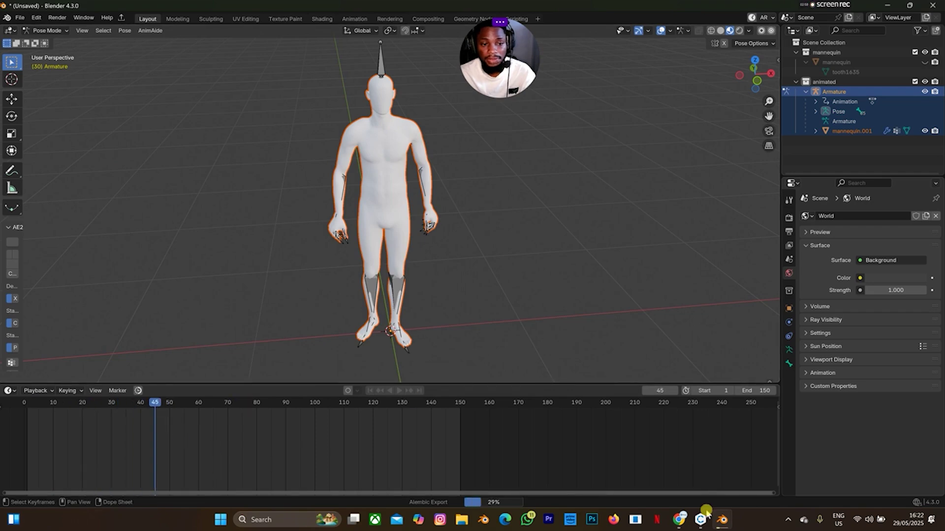
Switch to CLO and delete the existing avatar from under the garment.
mouse_move(701, 522)
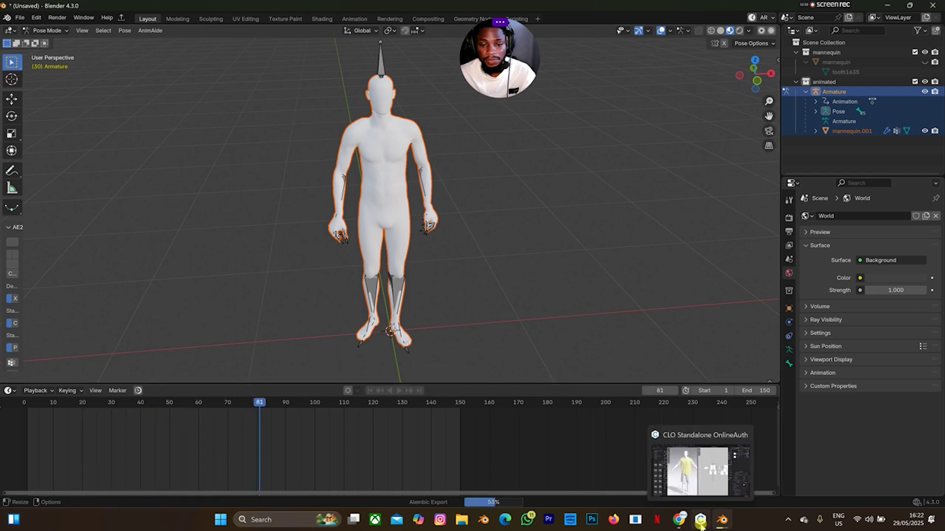
left_click(700, 523)
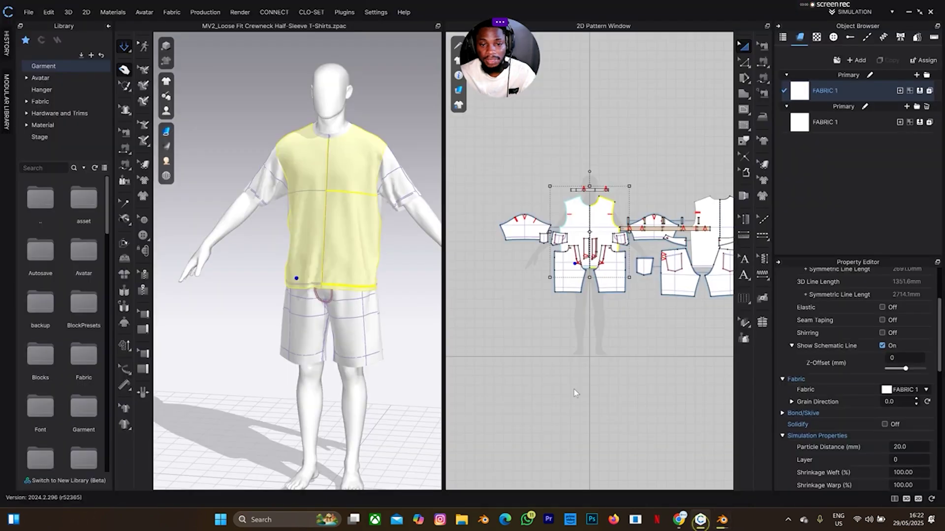
left_click(328, 97)
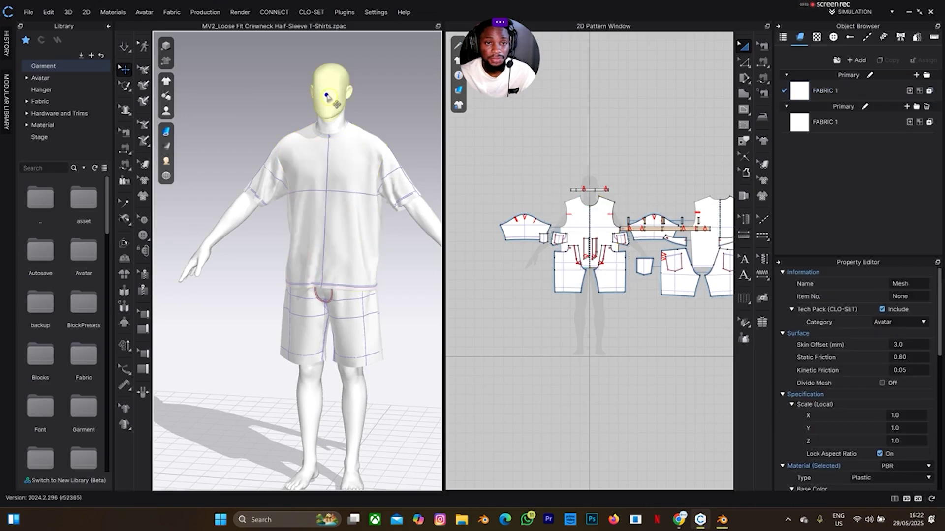
key("Delete")
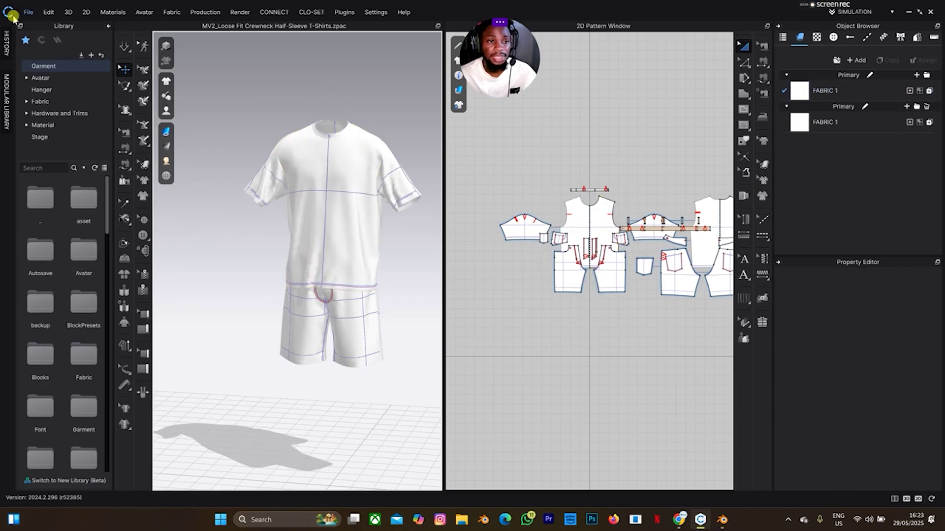
Import technique1.abc from D:\character as an added Alembic, with the load type Add and the unit m.
left_click(25, 15)
mouse_move(47, 86)
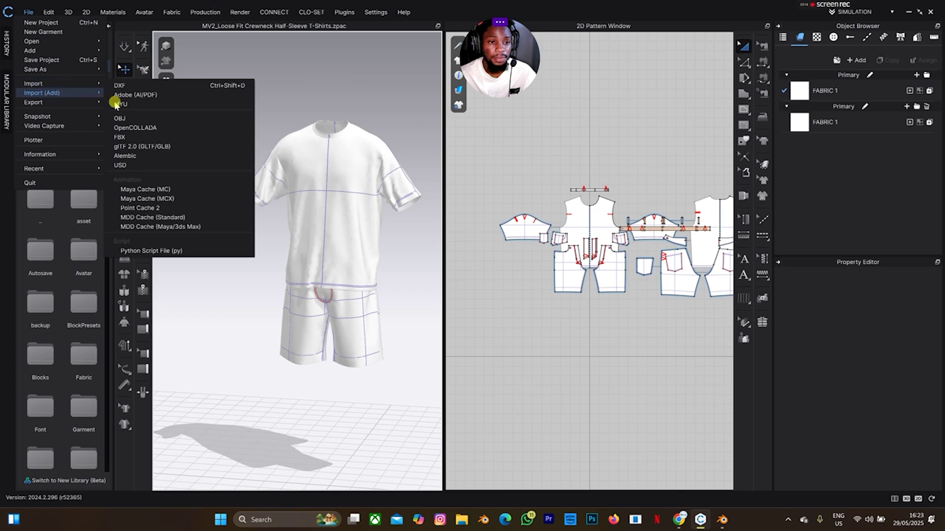
left_click(129, 159)
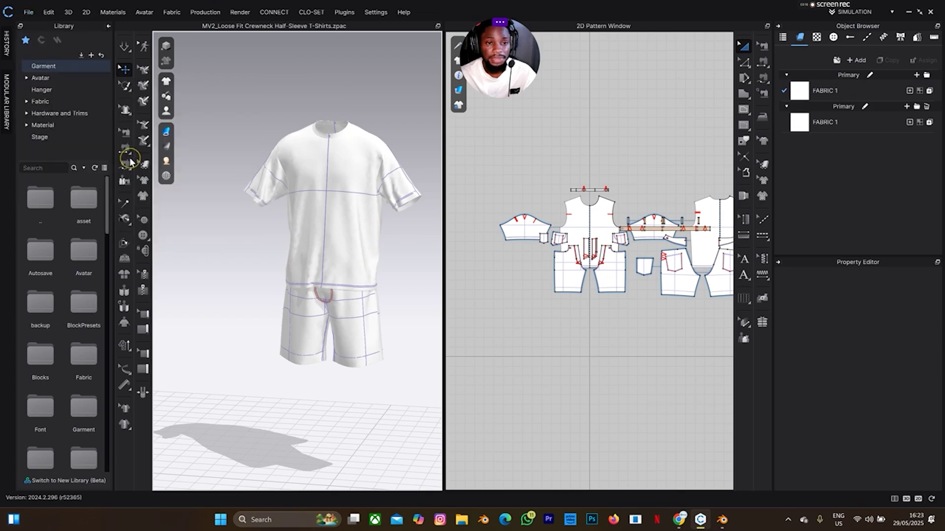
left_click(167, 127)
left_click(433, 288)
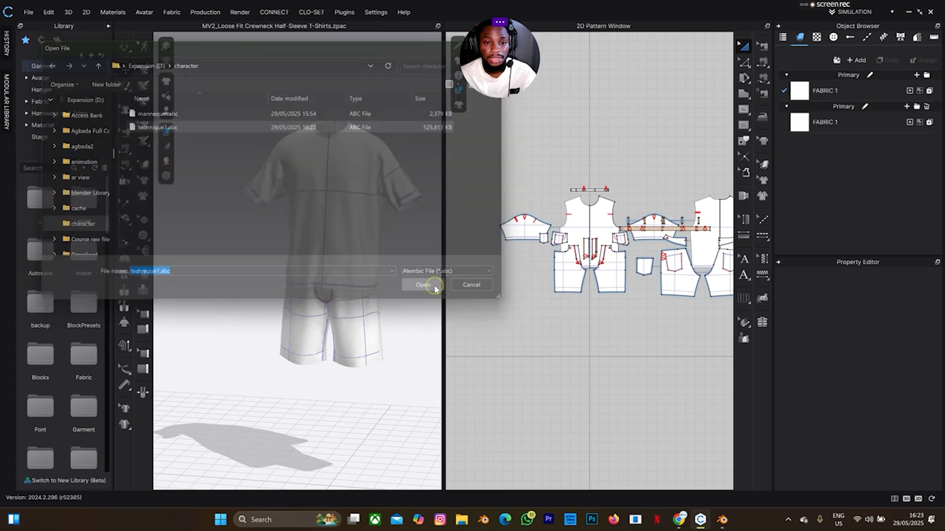
left_click(503, 188)
left_click(503, 200)
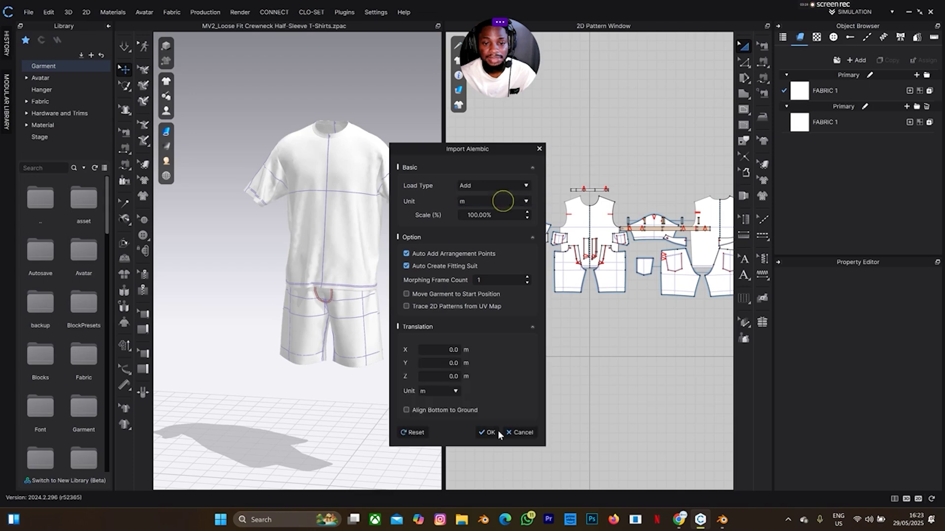
left_click(489, 433)
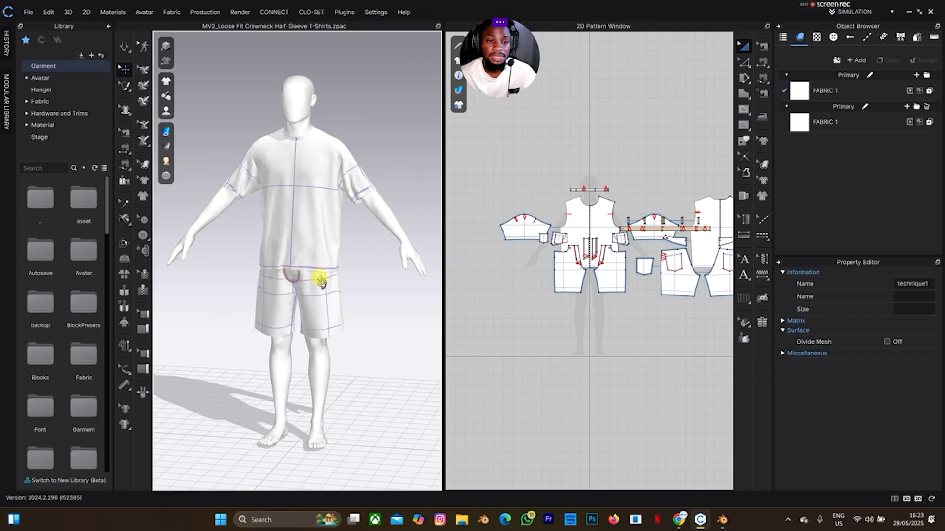
Switch to the Animation workspace and start recording the garment simulation over the avatar's motion.
scroll(315, 283, "up", 2)
left_click(875, 12)
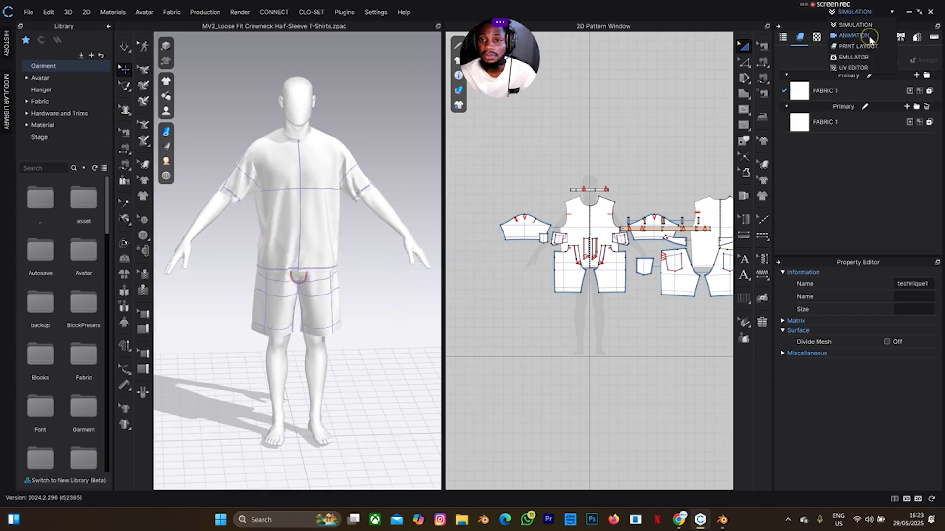
left_click(856, 36)
left_click(472, 303)
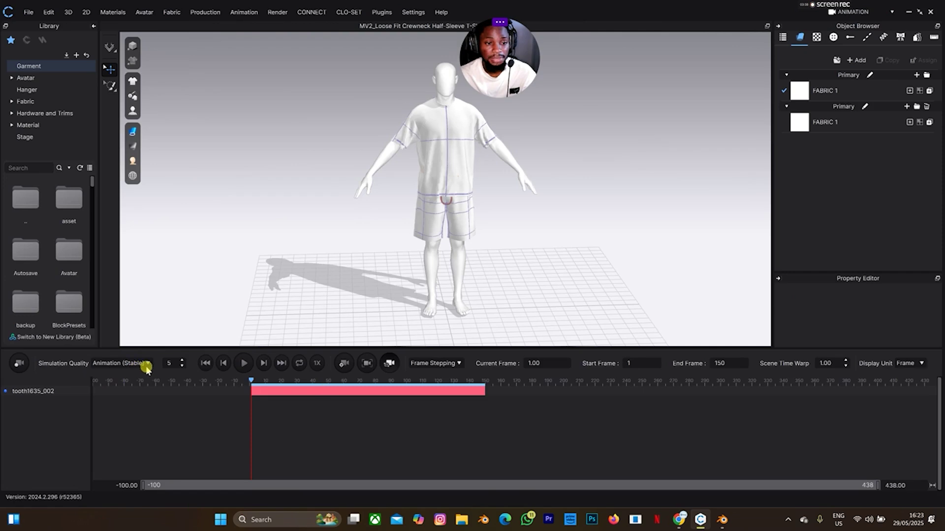
left_click(17, 365)
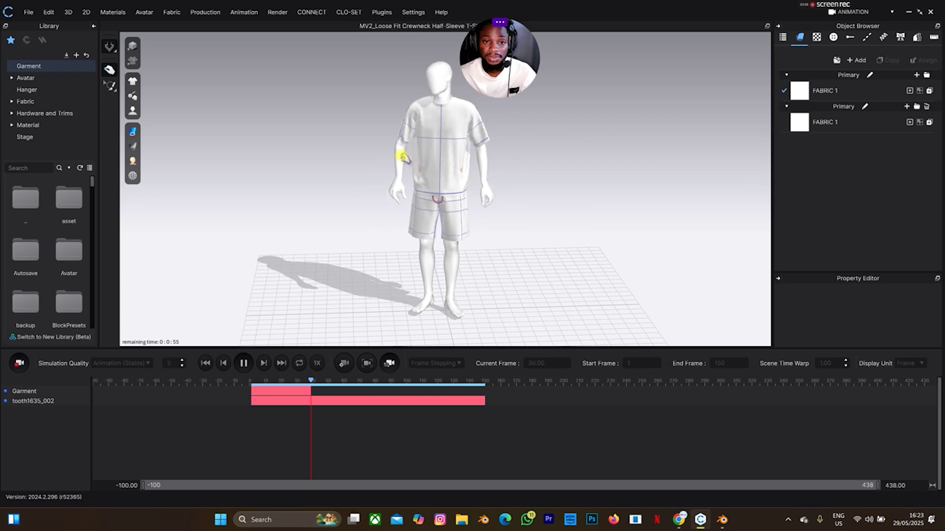
Check the Looking Behind preview on the Mixamo page in Chrome and return to CLO.
left_click(678, 519)
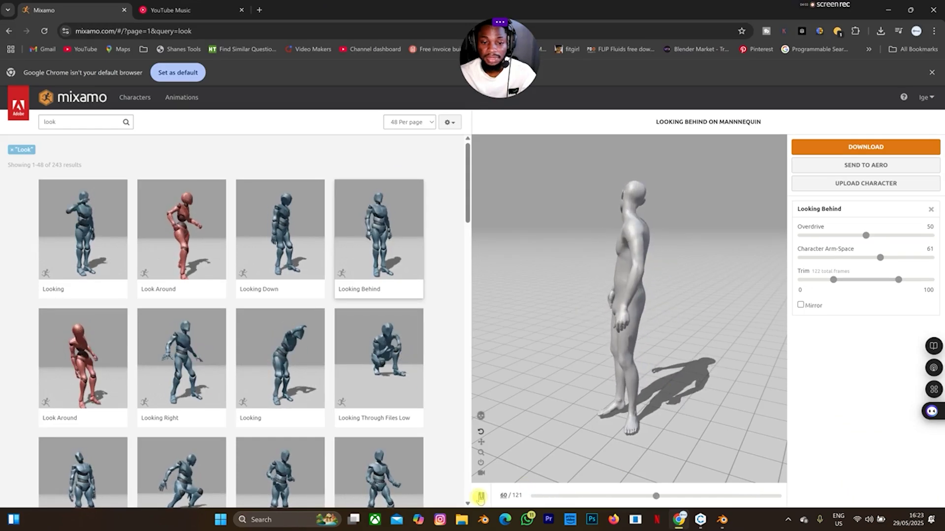
key("alt+Tab")
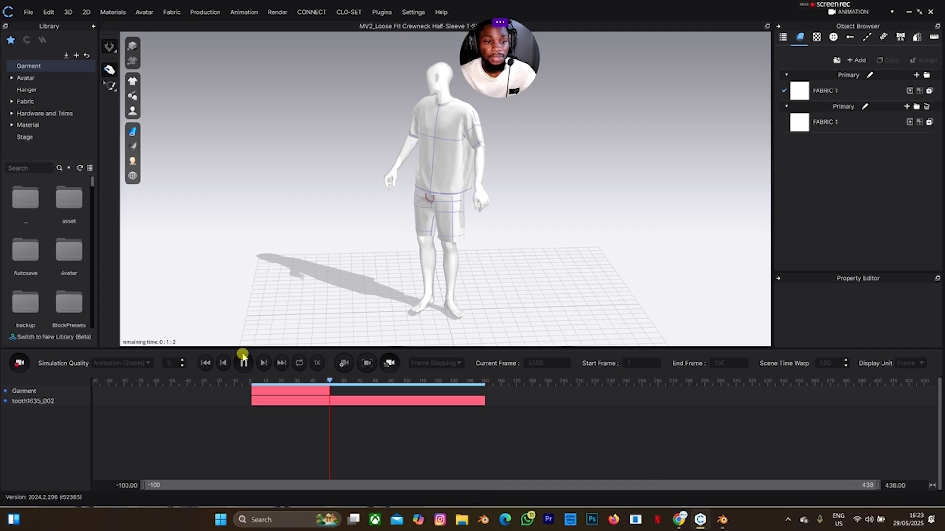
Stop recording the garment simulation and return the timeline to the first frame.
left_click(20, 364)
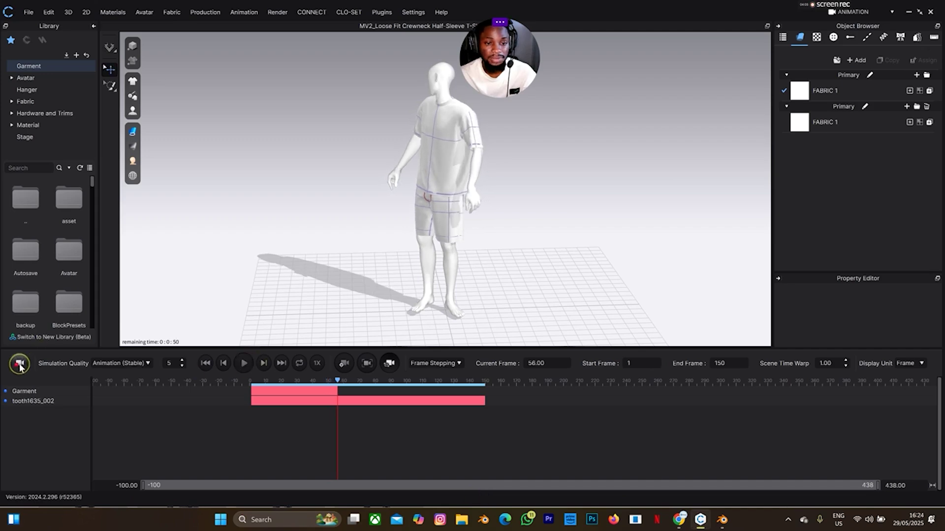
left_click(204, 364)
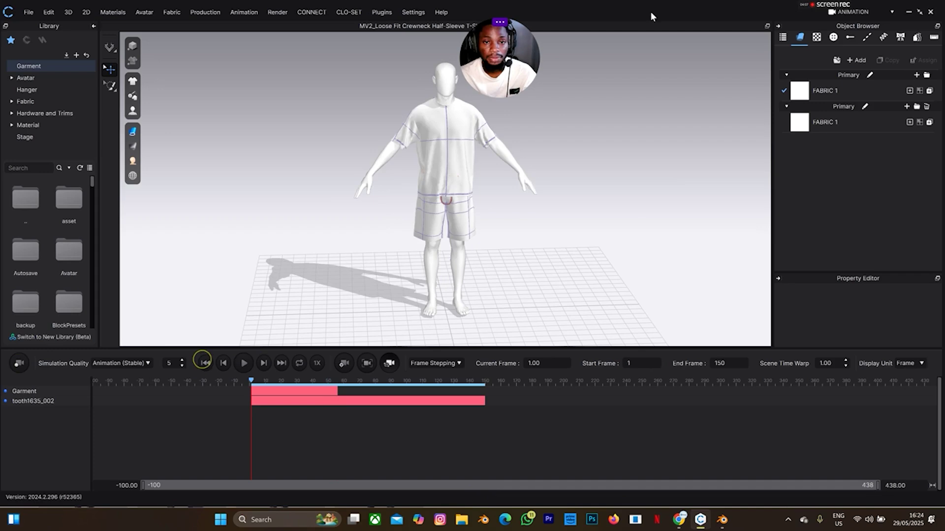
Change CLO from the Animation workspace back to the Simulation workspace.
left_click(855, 11)
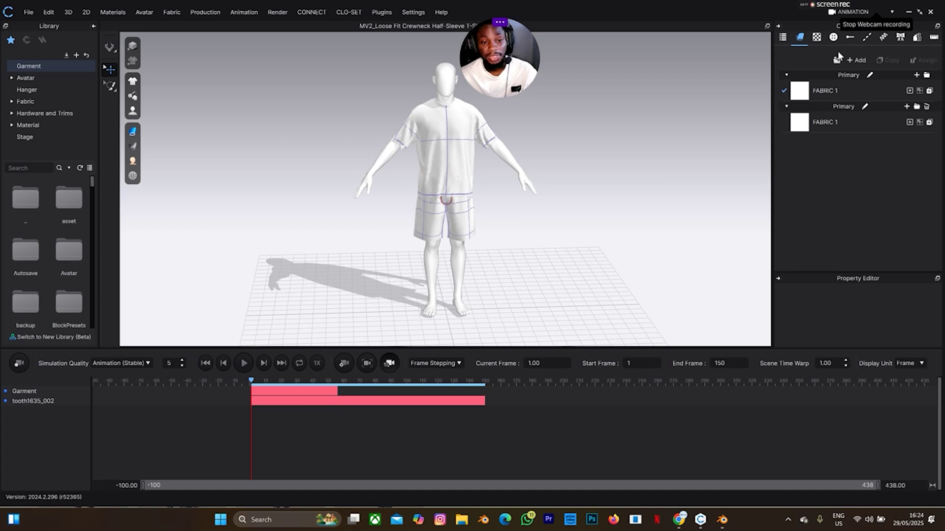
left_click(882, 28)
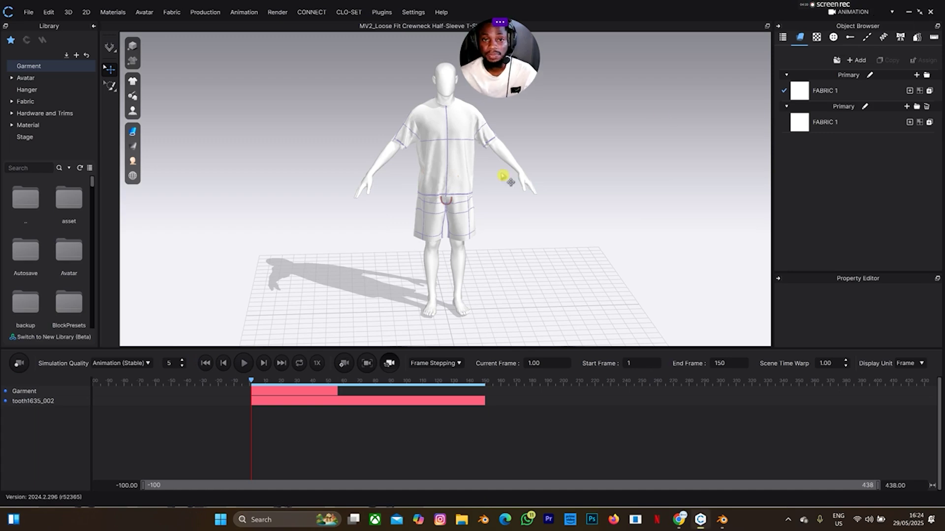
left_click(634, 102)
left_click(859, 14)
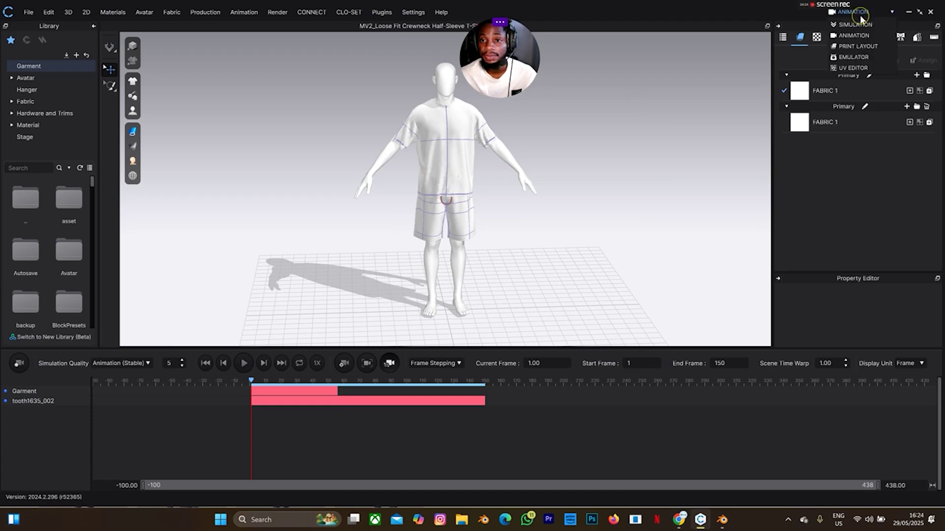
left_click(856, 25)
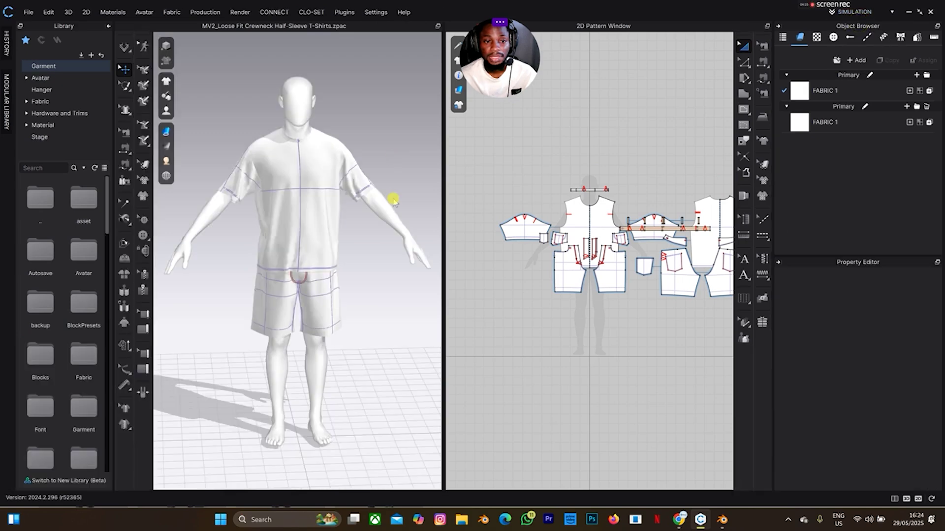
Open the Animation workspace once more and return to the Simulation workspace.
left_click(875, 13)
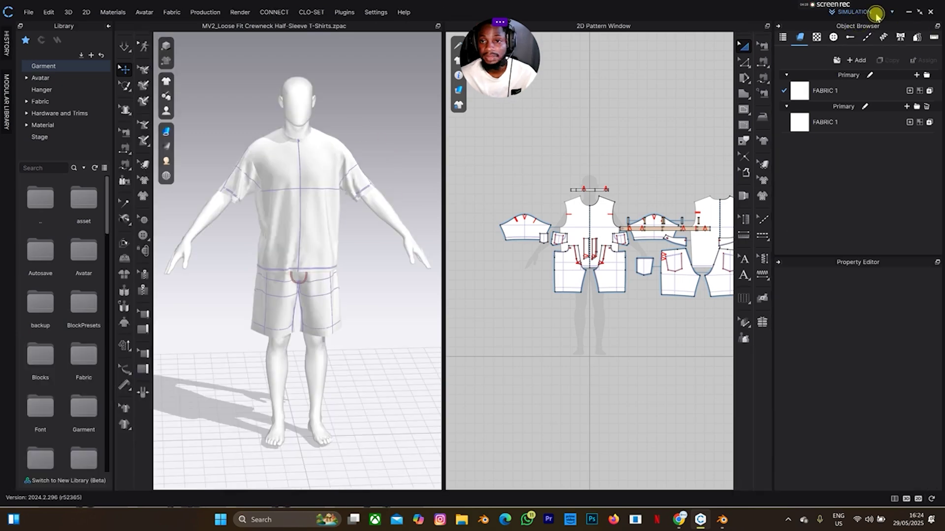
left_click(866, 24)
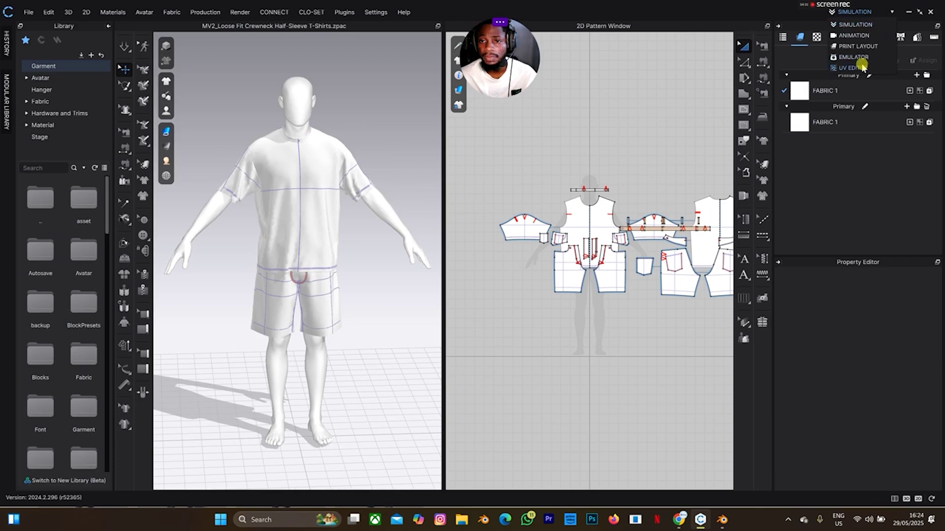
left_click(865, 33)
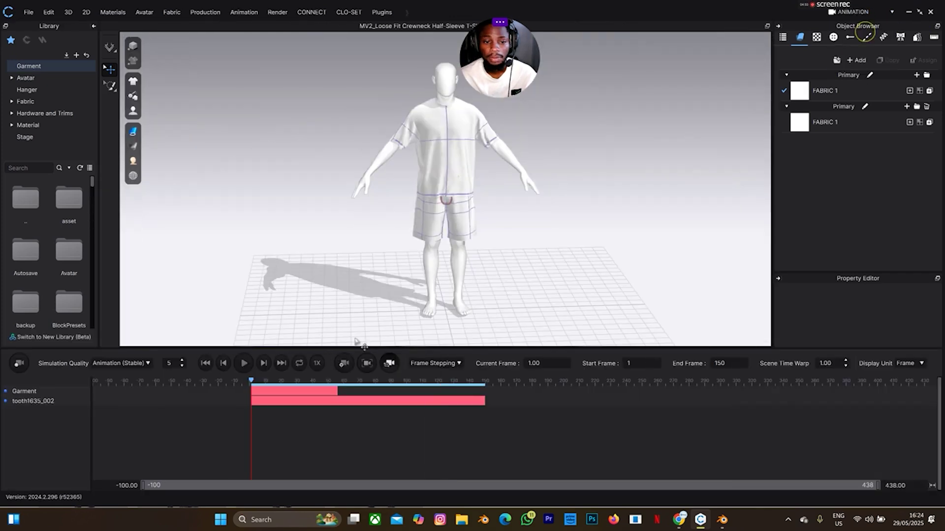
left_click(859, 13)
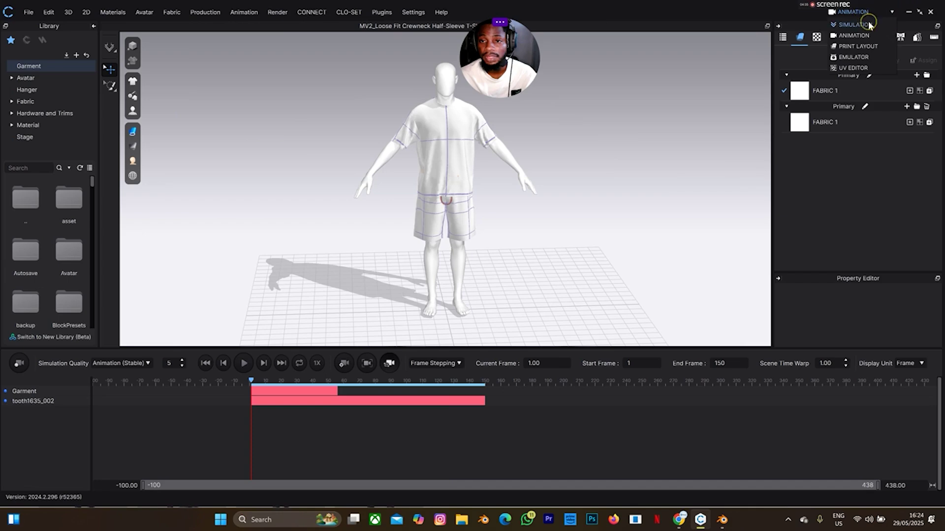
left_click(866, 25)
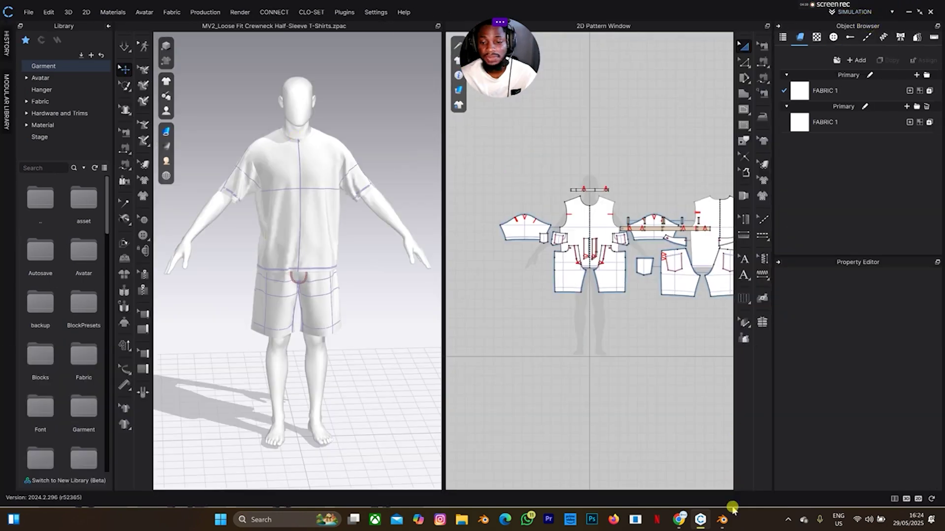
Switch to Blender, go to frame 1, select the HeadTop_End bone and compare the armature's Edit Mode pose with its Pose Mode pose.
left_click(721, 521)
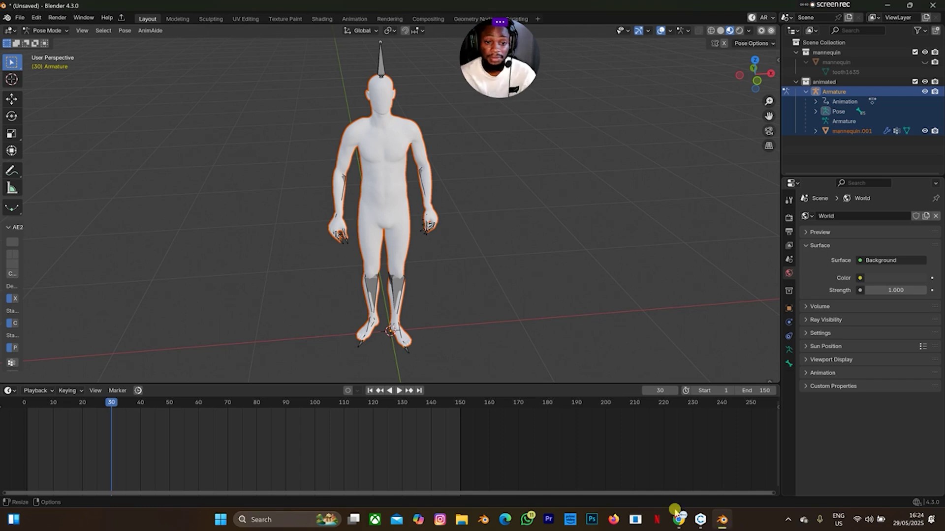
left_click(369, 391)
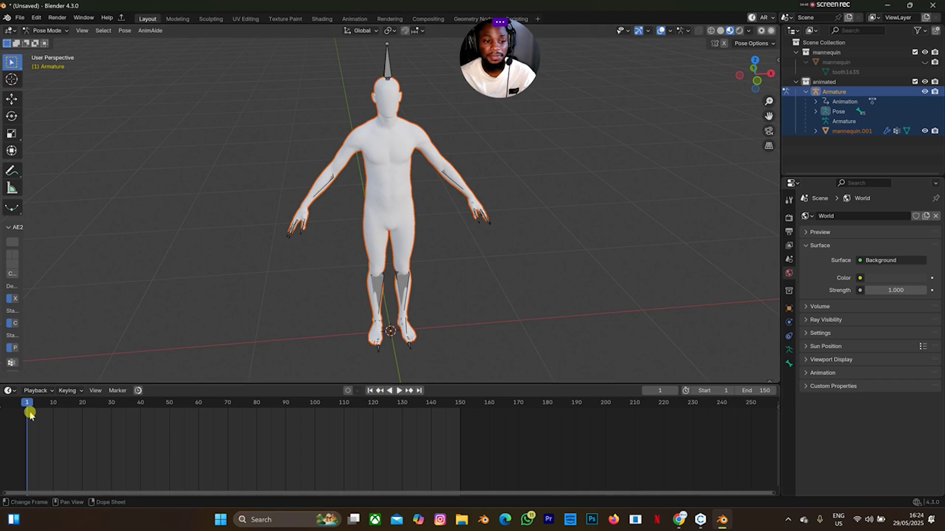
left_click(386, 74)
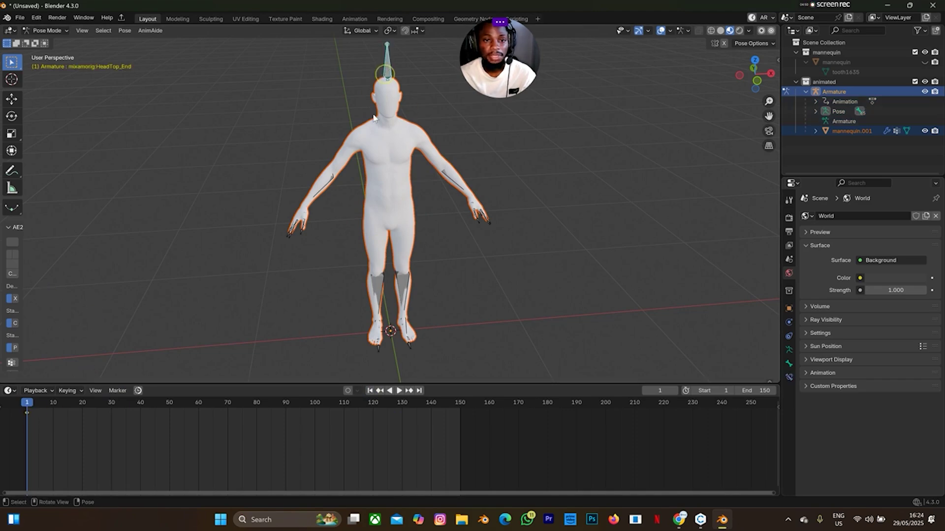
key("Tab")
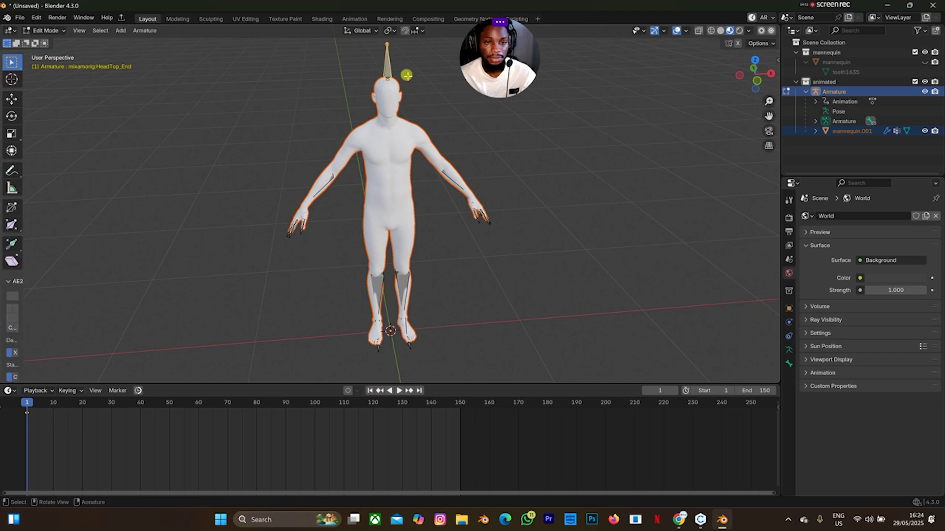
key("Tab")
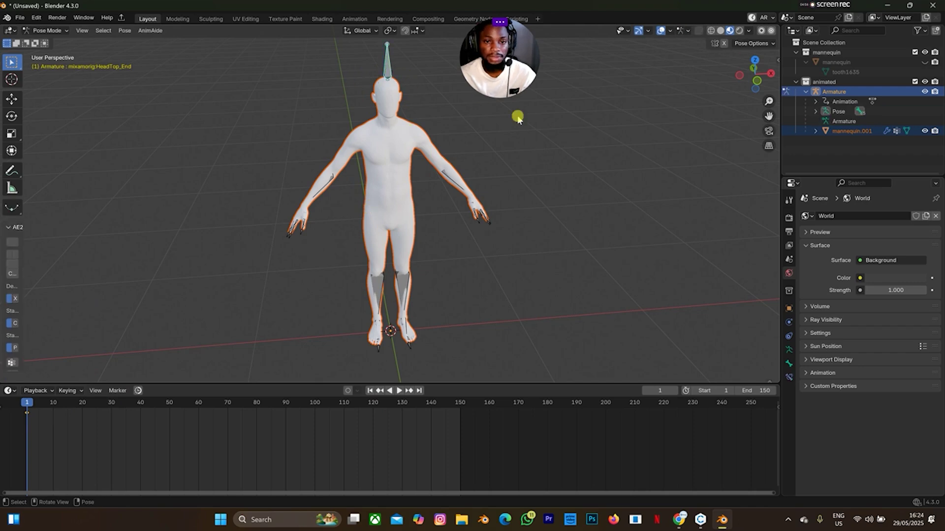
Undo the rest-pose lead-in edits until the armature's keyframes start at frame 1 again in Object Mode.
key("a")
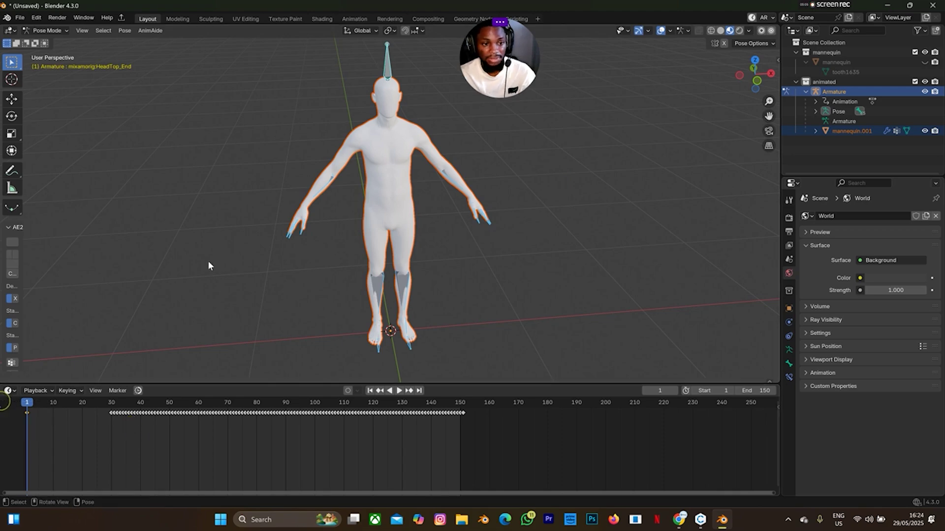
key("Tab")
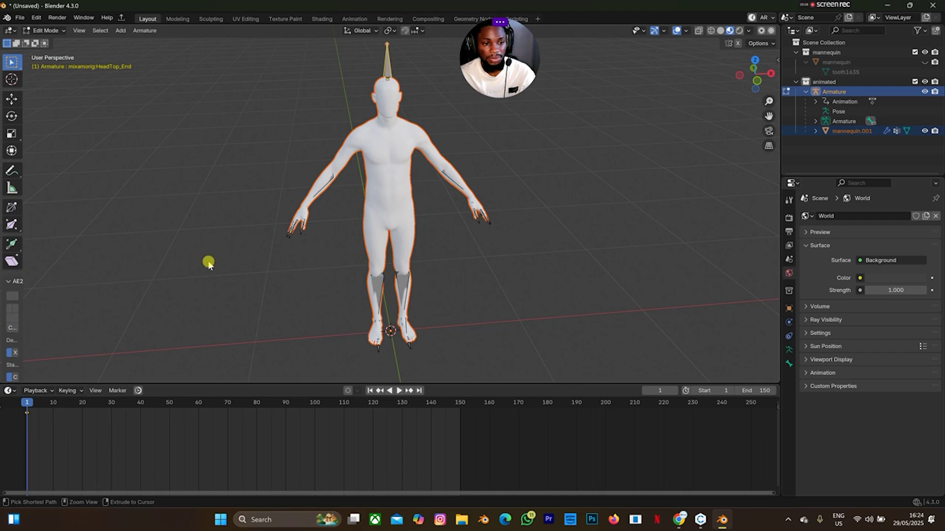
key("ctrl+z")
key("ctrl+z")
key("ctrl+z")
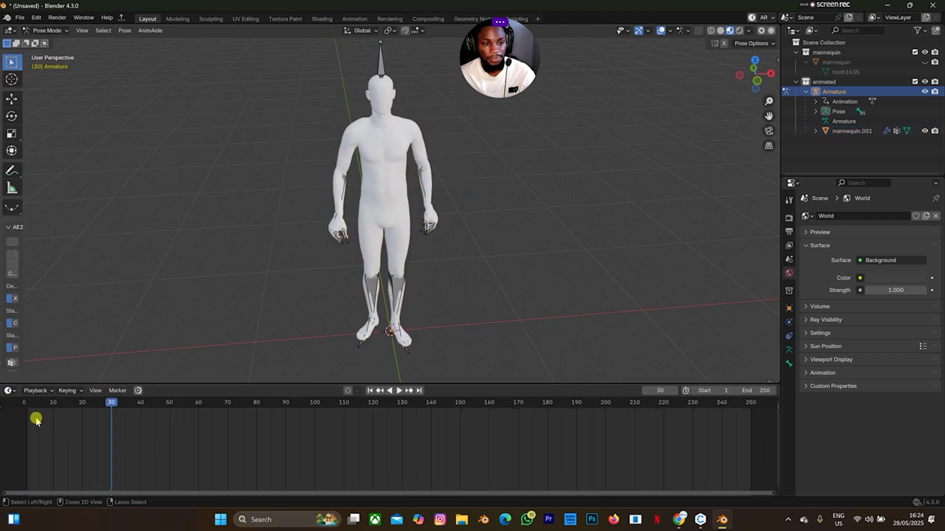
key("ctrl+z")
key("ctrl+z")
key("ctrl+z")
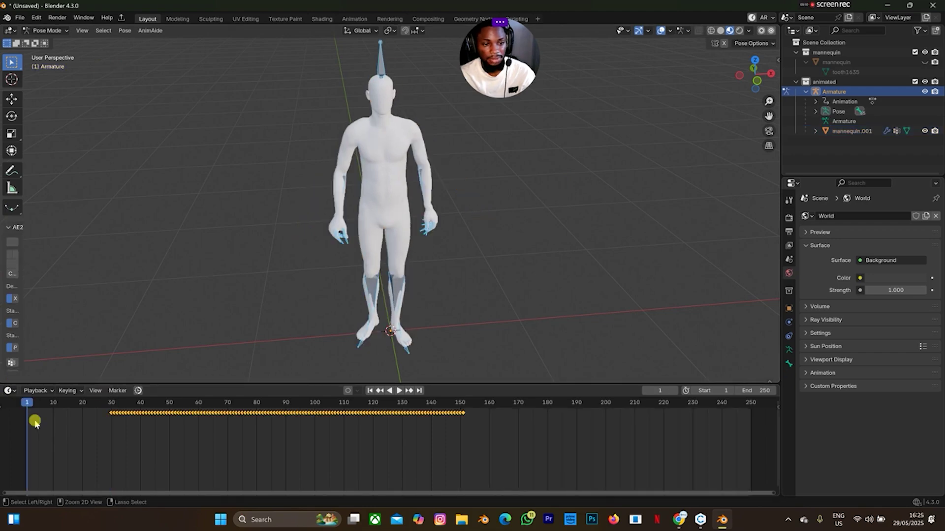
key("ctrl+z")
key("ctrl+z")
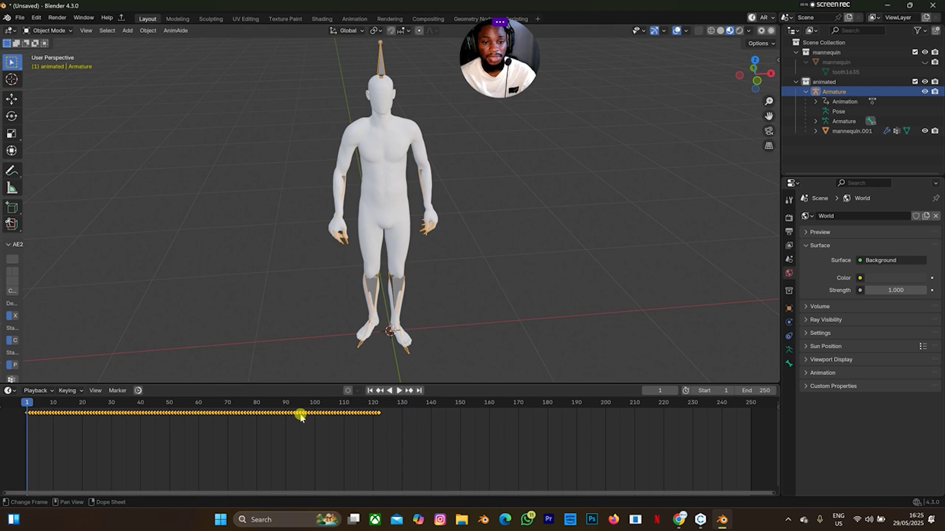
Go to the last keyframe, set the scene's end frame to 122 and return to frame 1.
left_click_drag(41, 399, 378, 443)
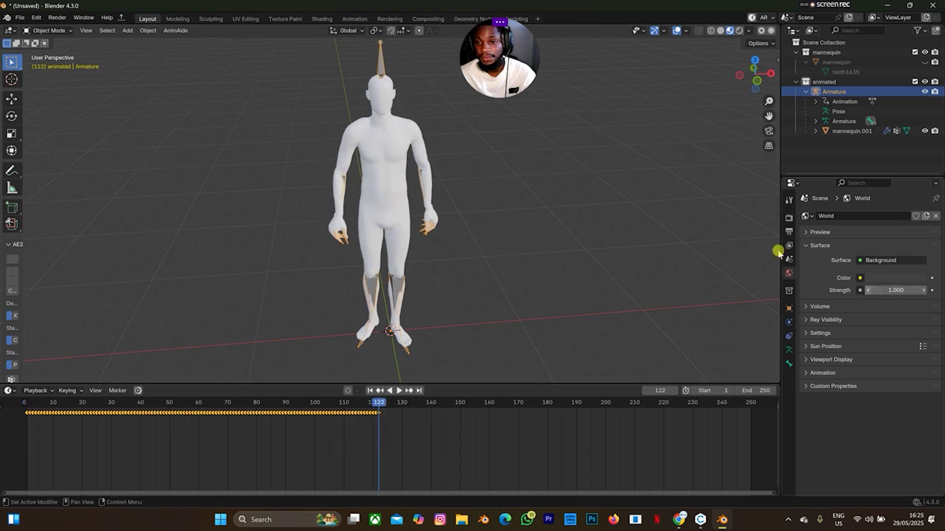
left_click(745, 391)
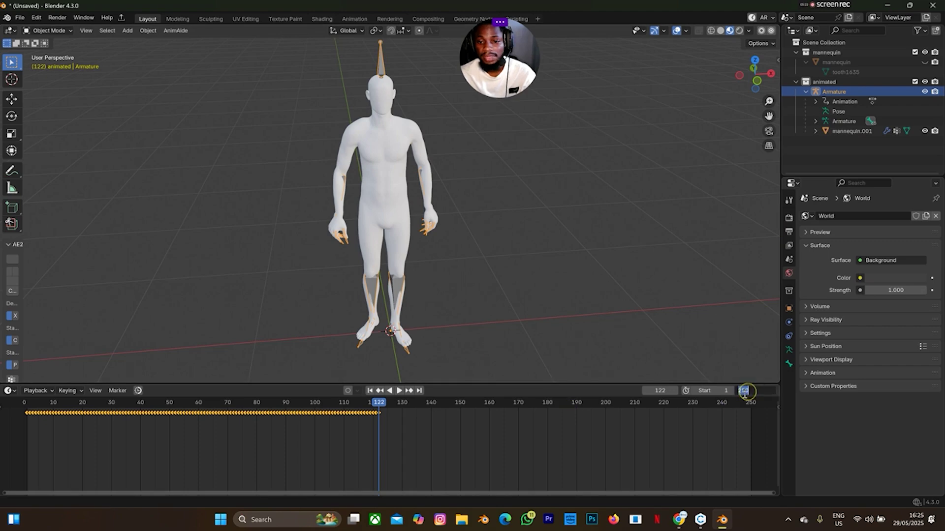
type("122")
key("Return")
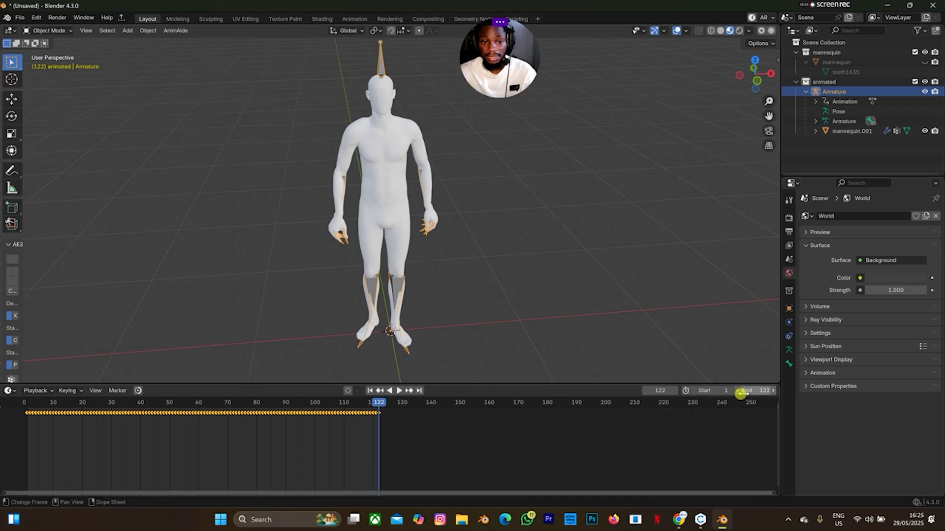
left_click(369, 392)
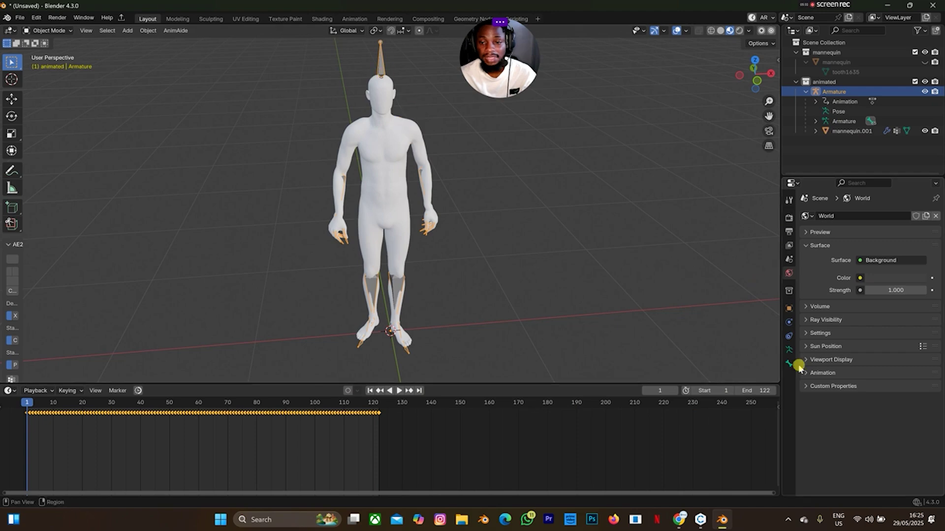
Switch the armature to Rest Position.
left_click(788, 349)
left_click(893, 250)
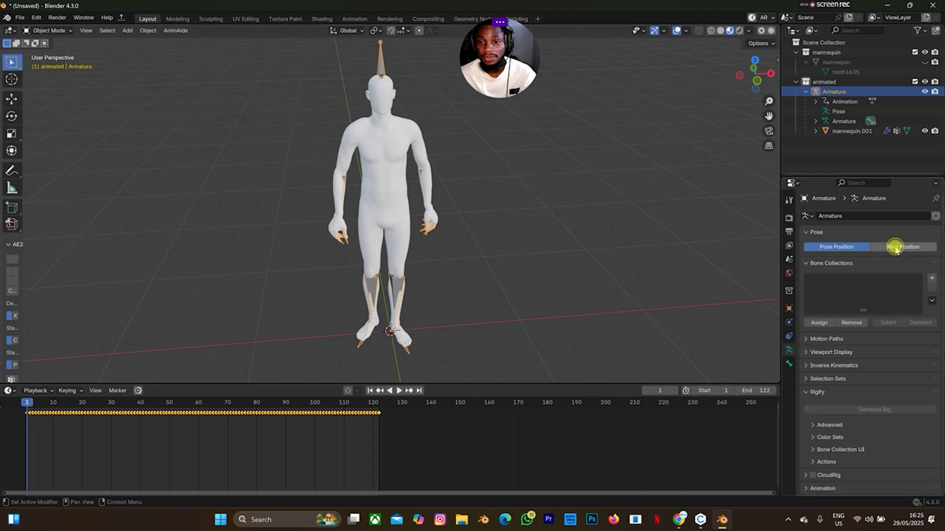
left_click(880, 254)
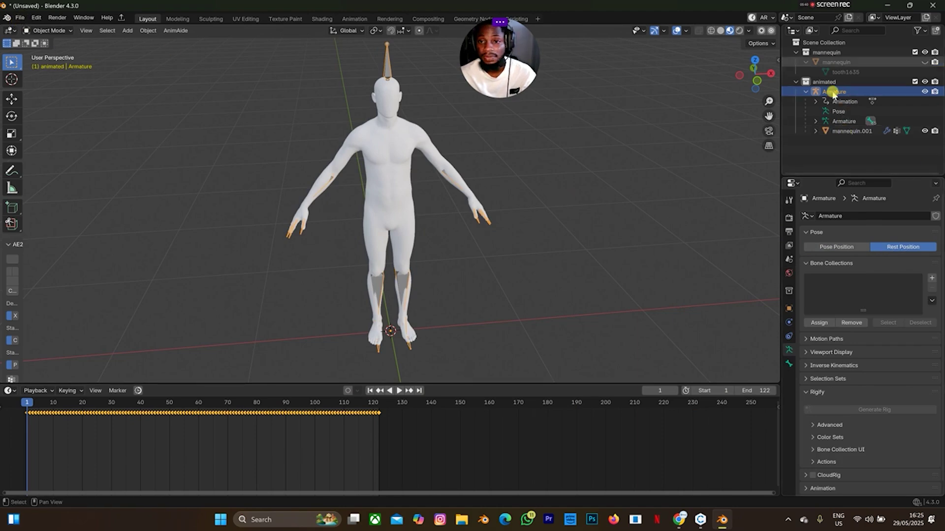
Select the Armature together with mannequin.001 and start a Wavefront OBJ export in the D:\character folder.
left_click(833, 95)
left_click(848, 133, "shift")
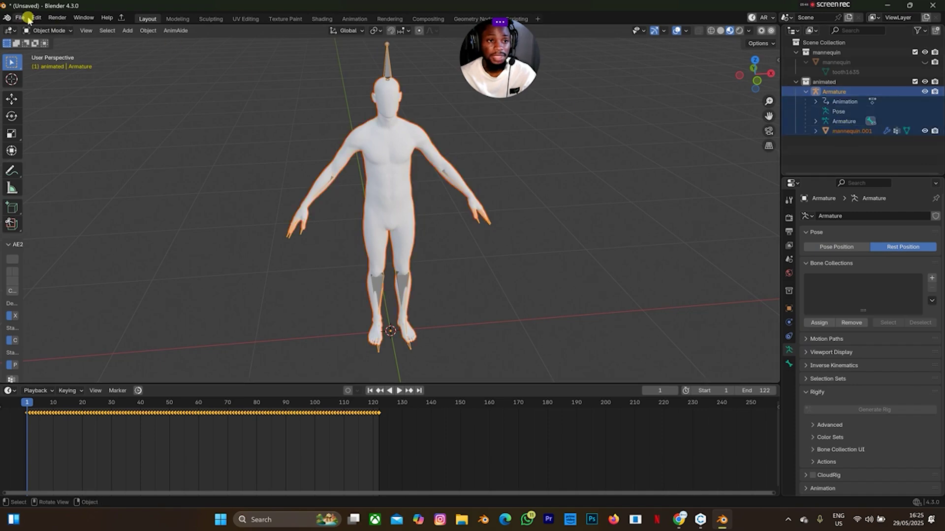
left_click(22, 19)
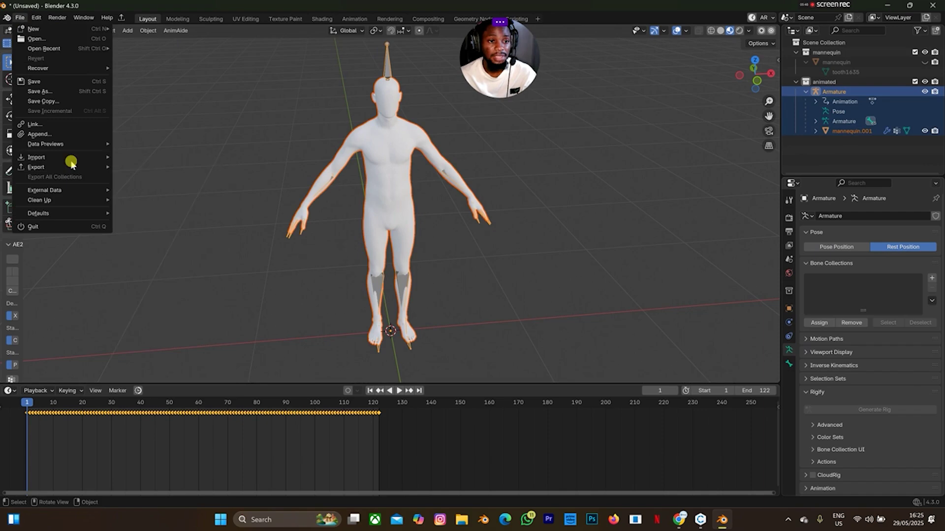
mouse_move(73, 168)
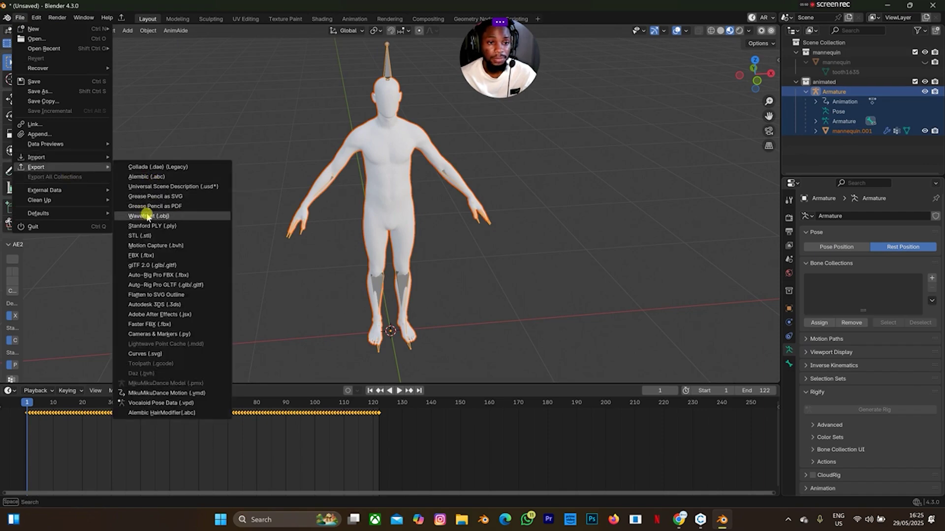
left_click(155, 214)
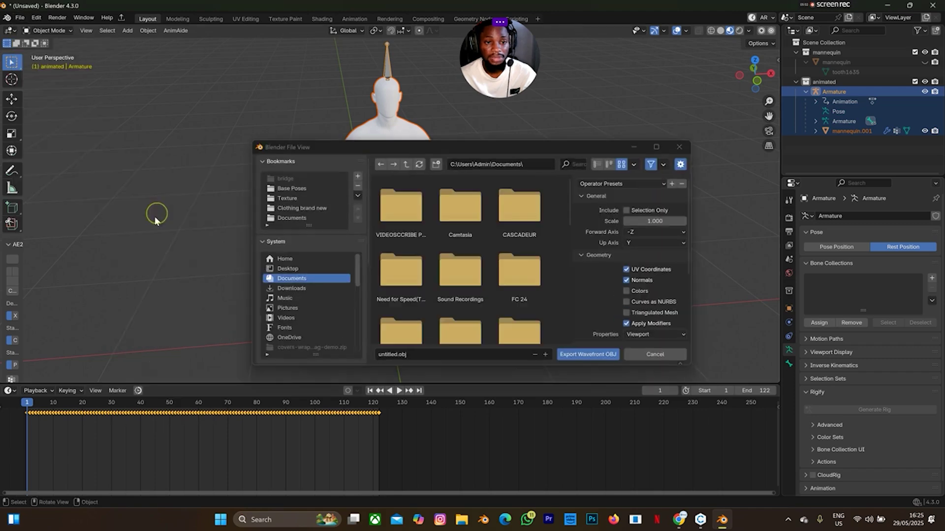
left_click_drag(367, 263, 364, 321)
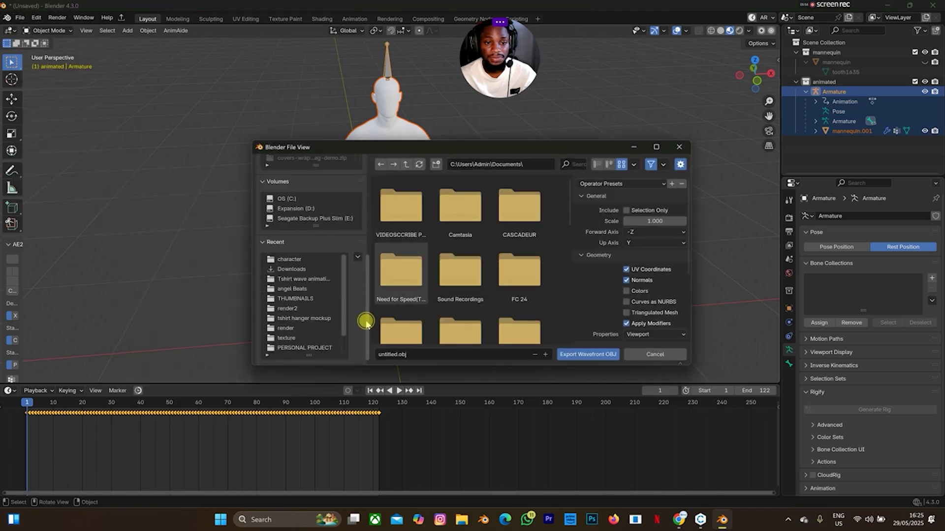
left_click(307, 212)
left_click(385, 219)
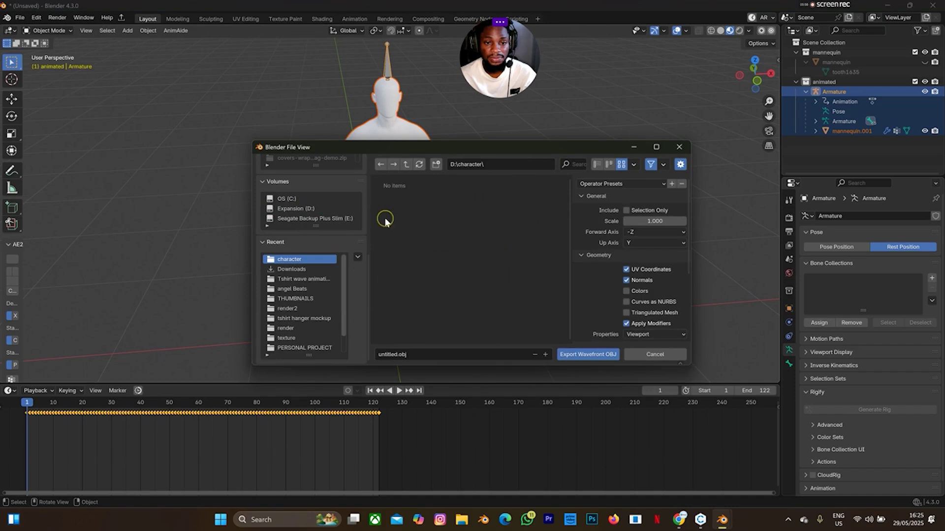
Name the file rest pose.obj, limit the export to the selection only and export it.
left_click(405, 350)
key("BackSpace")
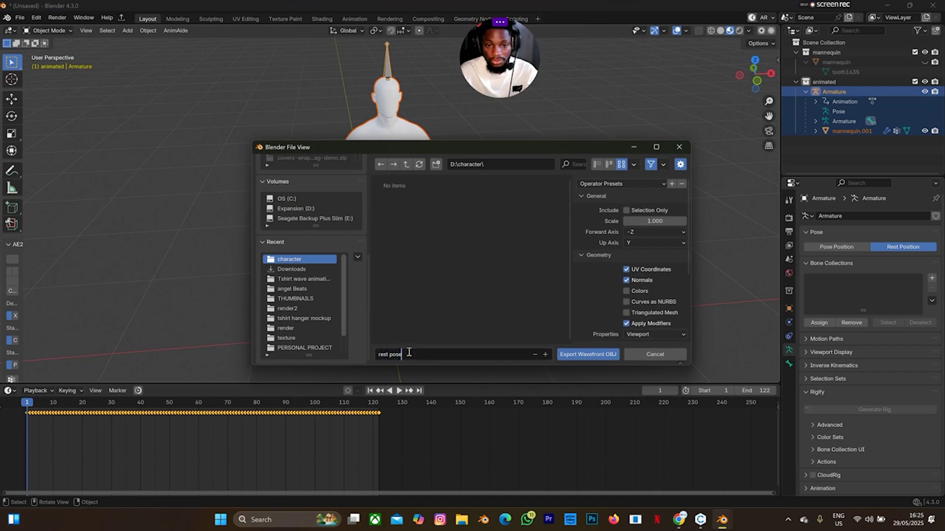
type("rest pose")
key("Return")
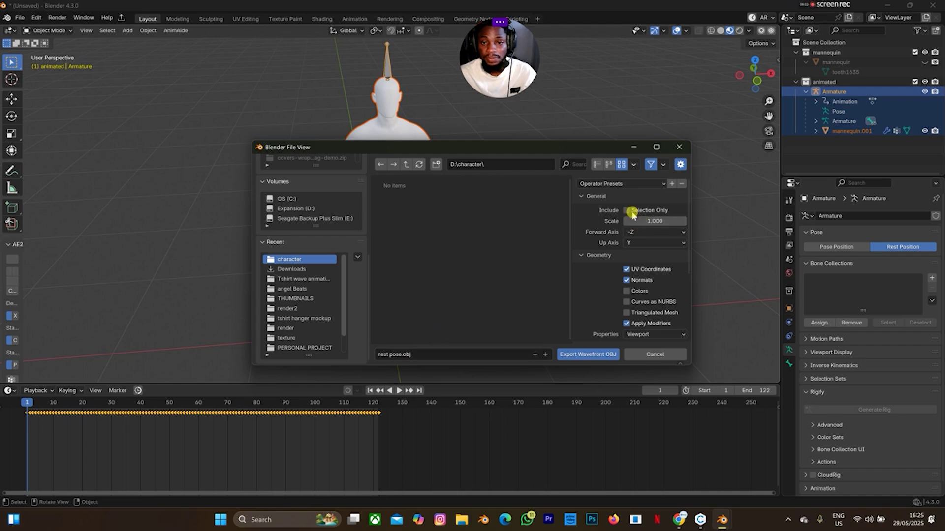
left_click(593, 355)
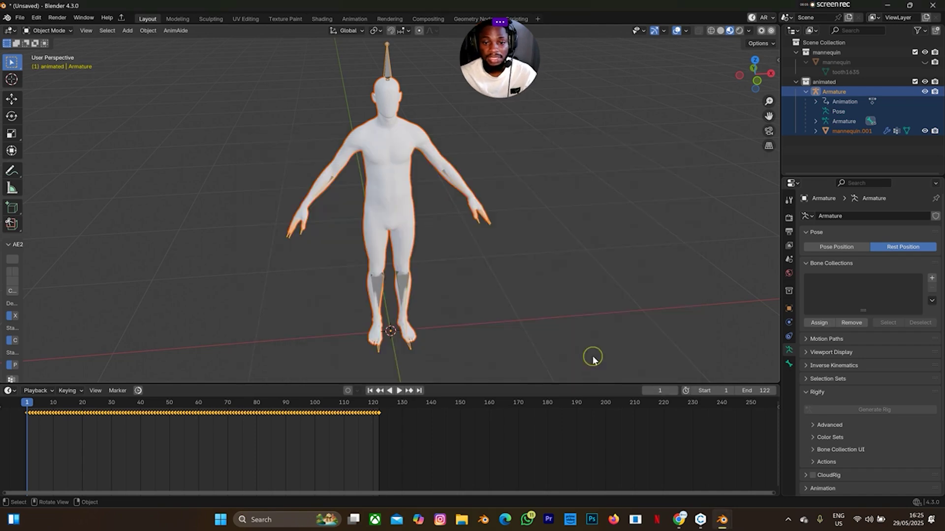
Set the armature back to Pose Position and export the selection as Wavefront OBJ named first frame.obj.
left_click(823, 249)
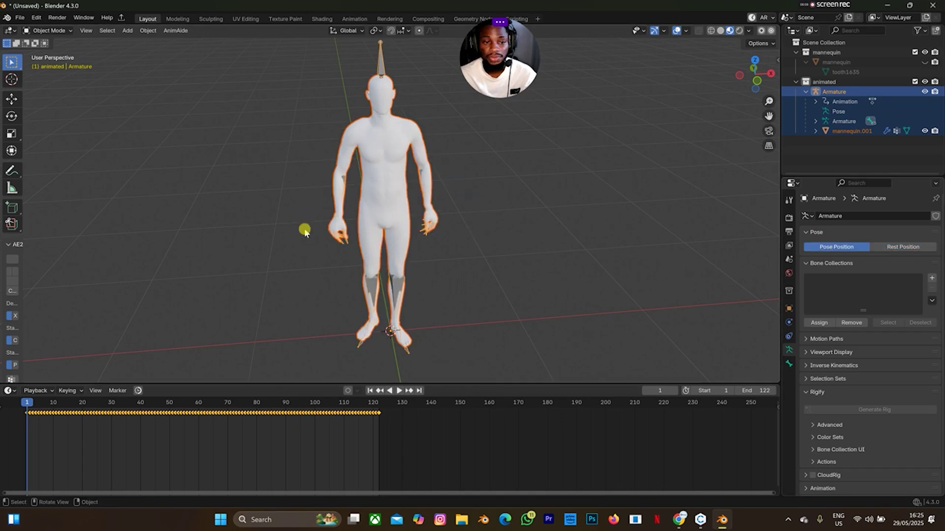
left_click(19, 17)
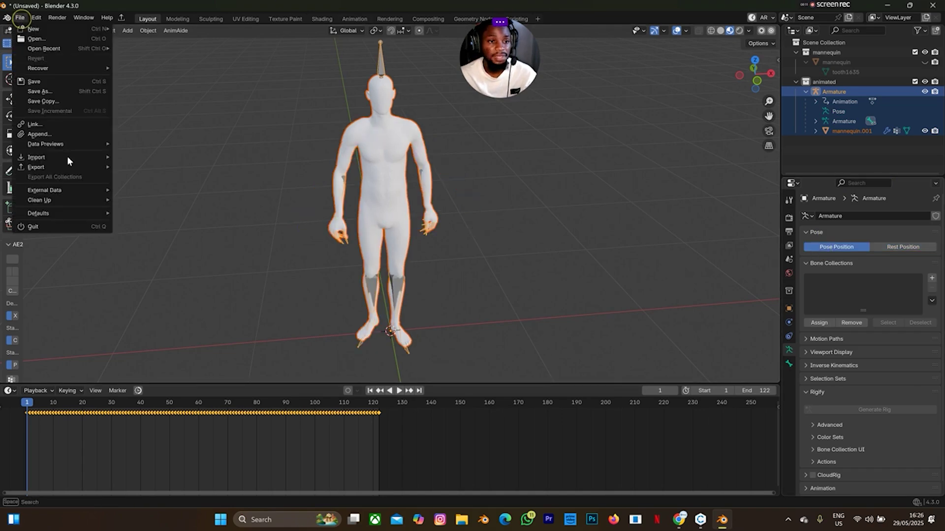
mouse_move(60, 169)
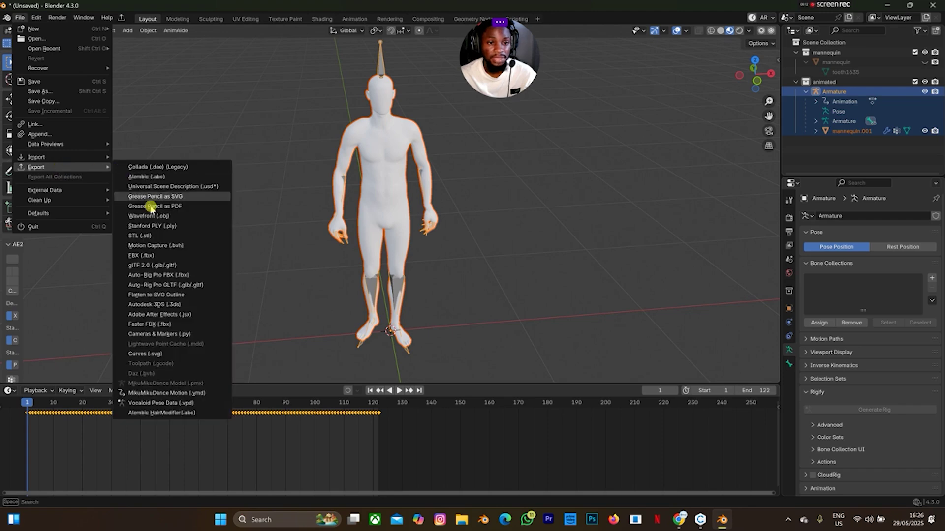
left_click(155, 220)
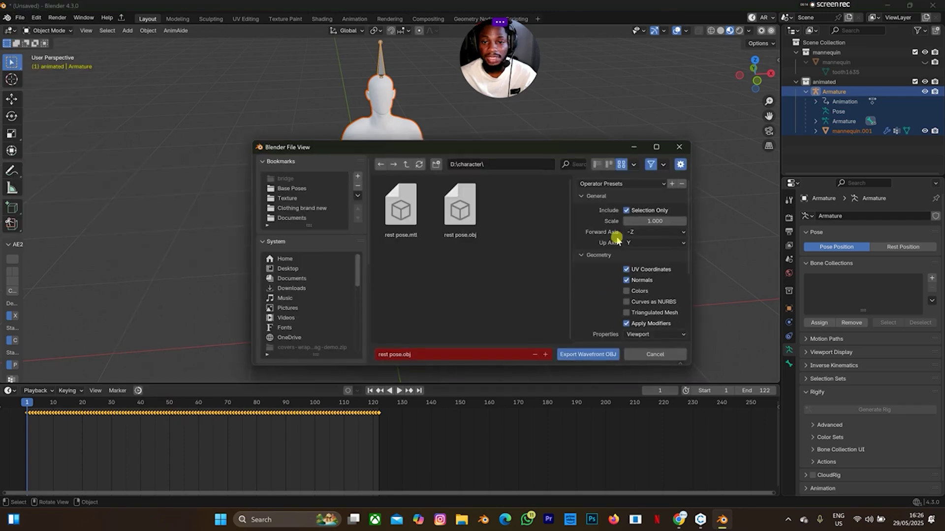
left_click(427, 355)
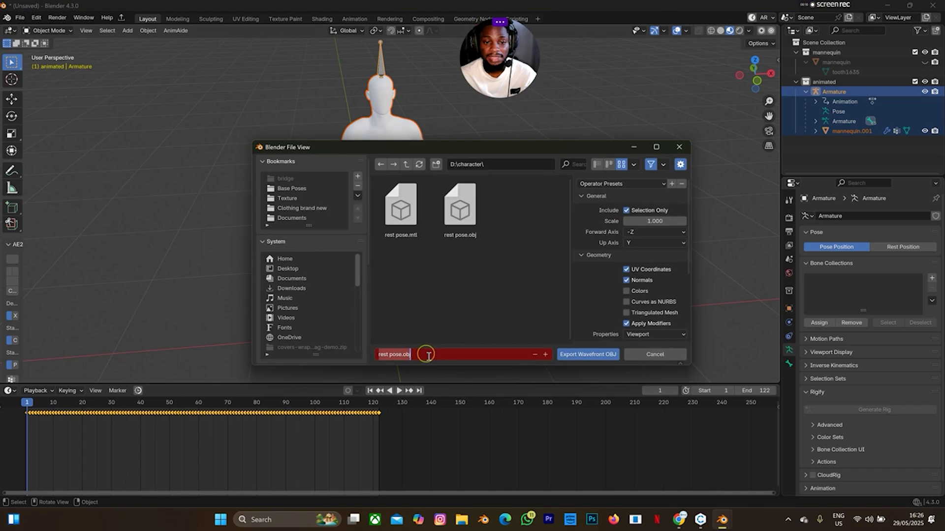
type("rst frame")
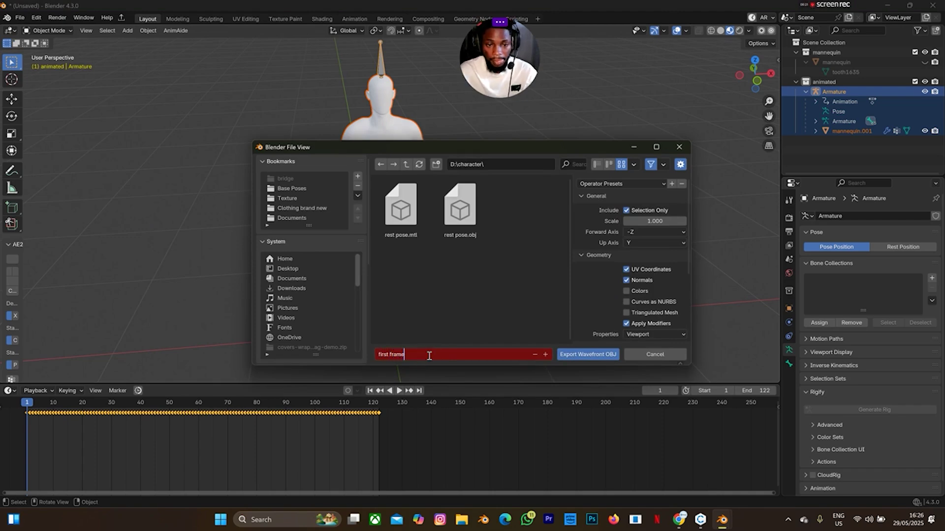
key("Return")
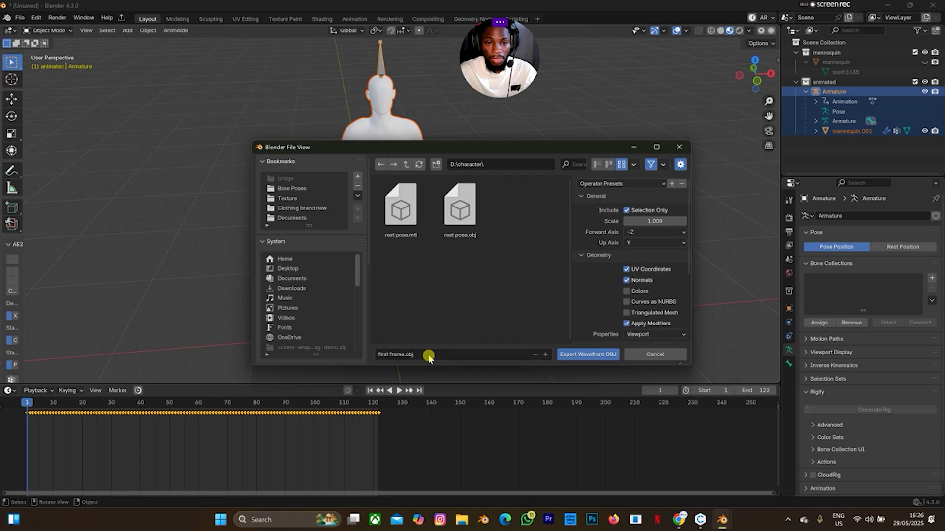
left_click(583, 356)
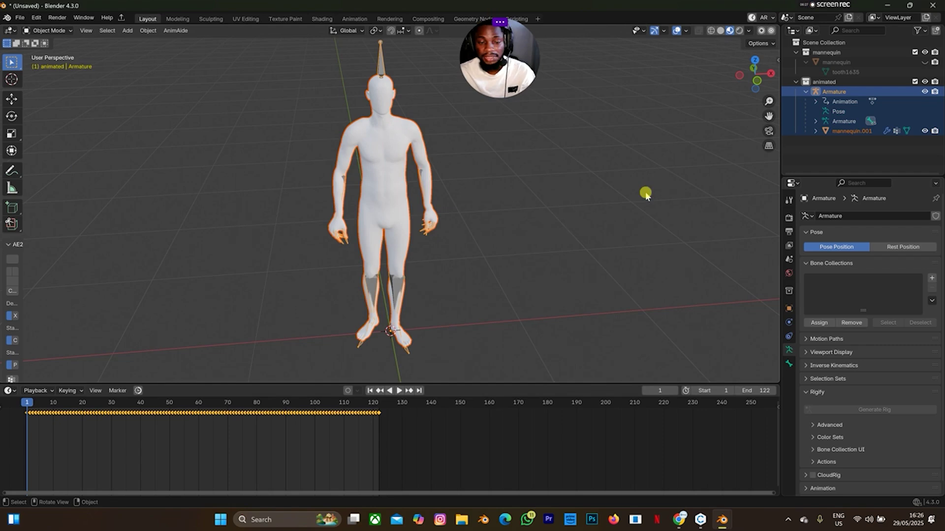
Start an Alembic export of the selected armature and mannequin in D:\character and name the file technique2.abc.
left_click(19, 18)
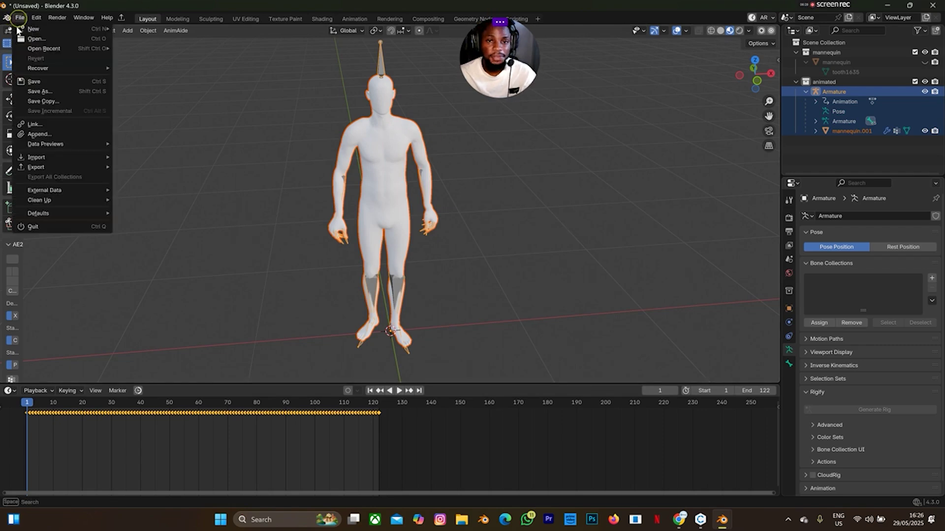
mouse_move(43, 167)
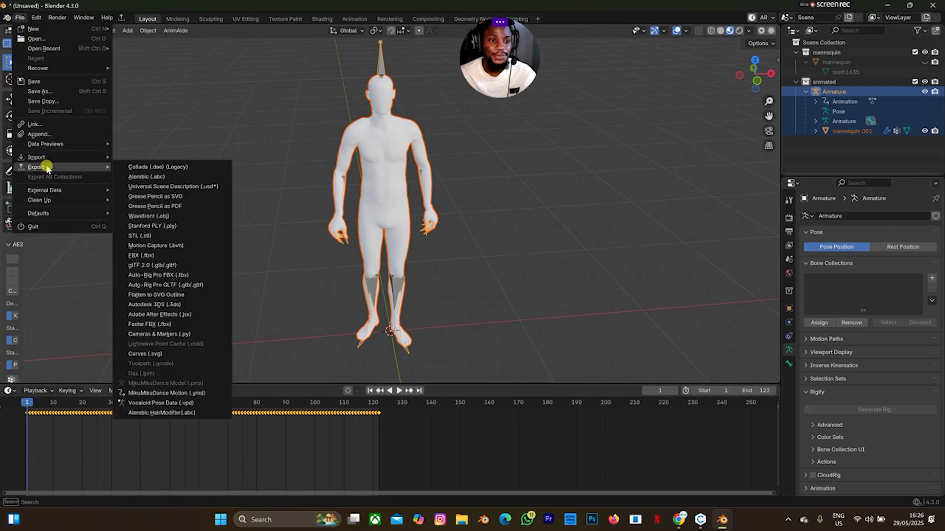
left_click(138, 181)
left_click(415, 354)
left_click(474, 342)
left_click(544, 356)
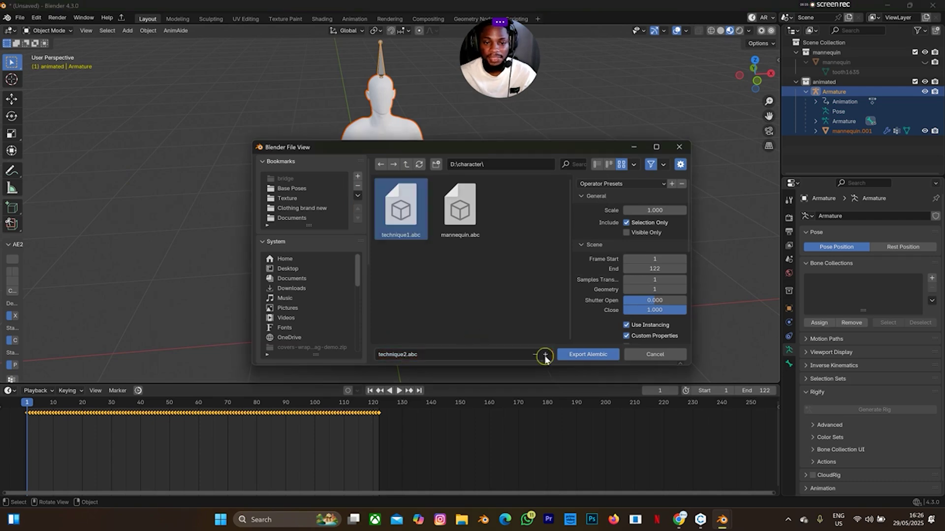
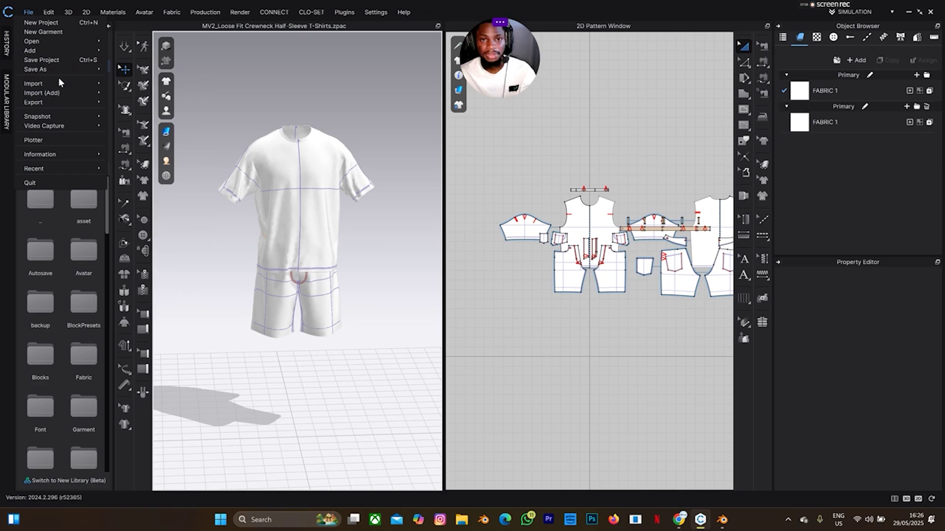
left_click(60, 76)
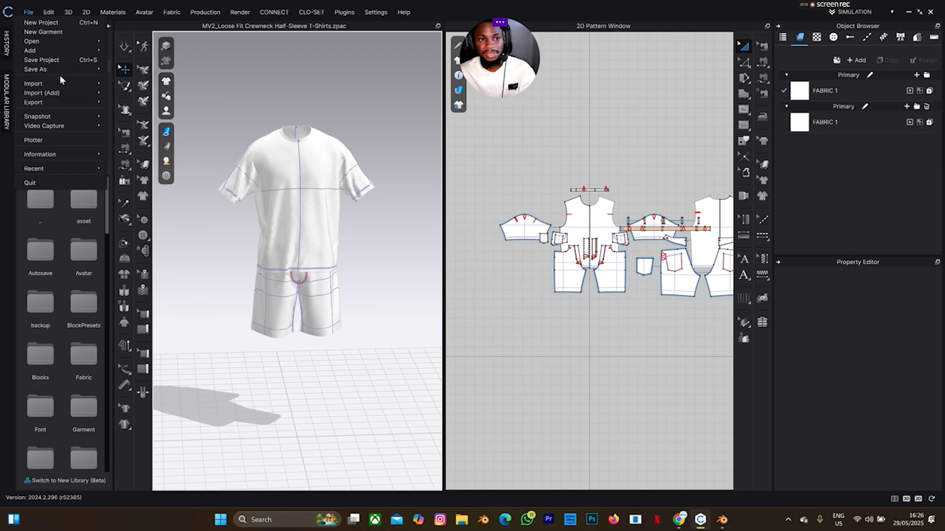
left_click(85, 116)
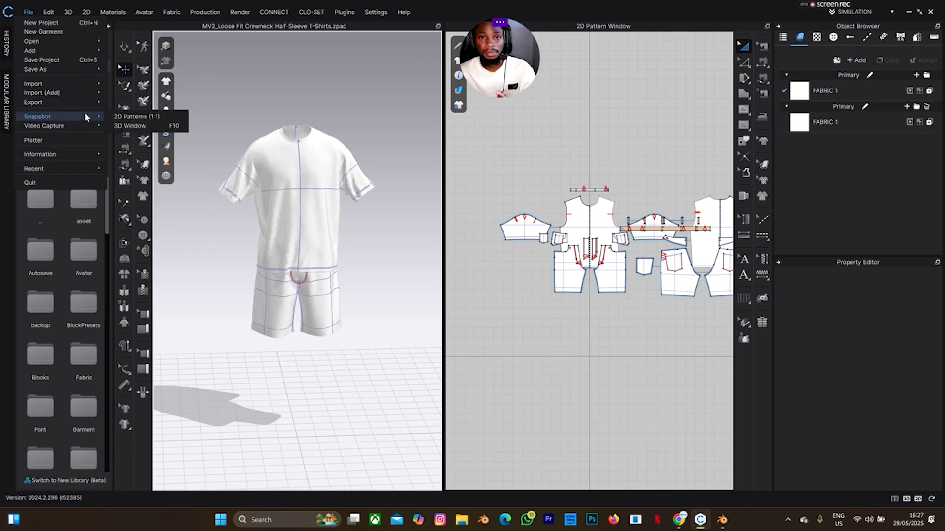
left_click(27, 119)
left_click(62, 70)
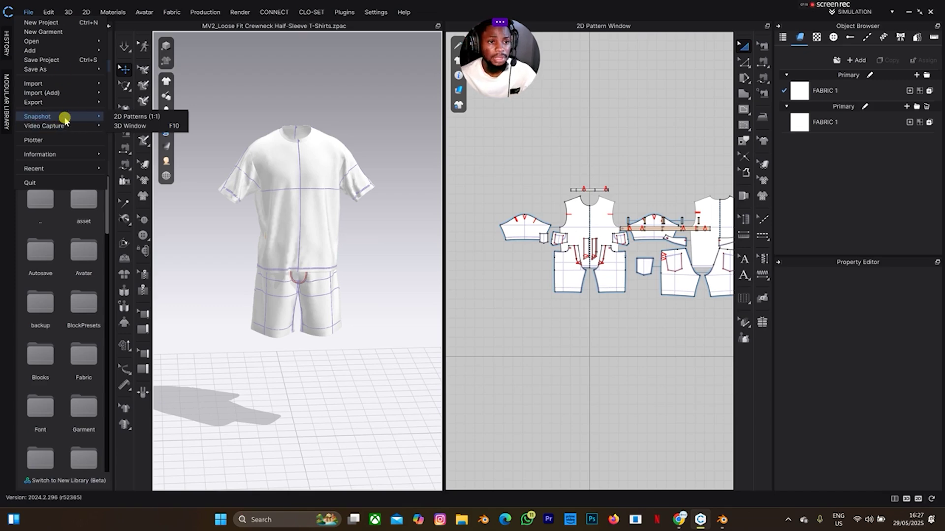
Start an OBJ import and open the rest pose file from the D:\character folder.
mouse_move(73, 84)
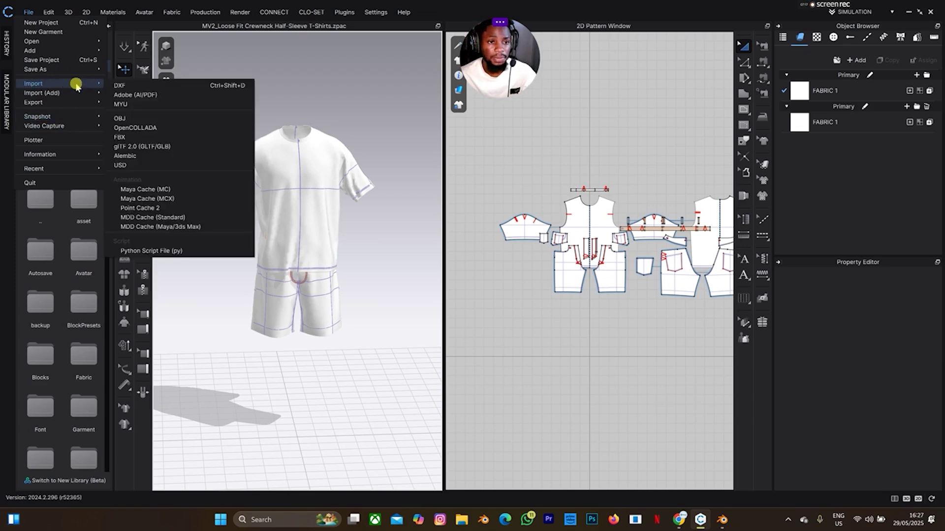
left_click(140, 119)
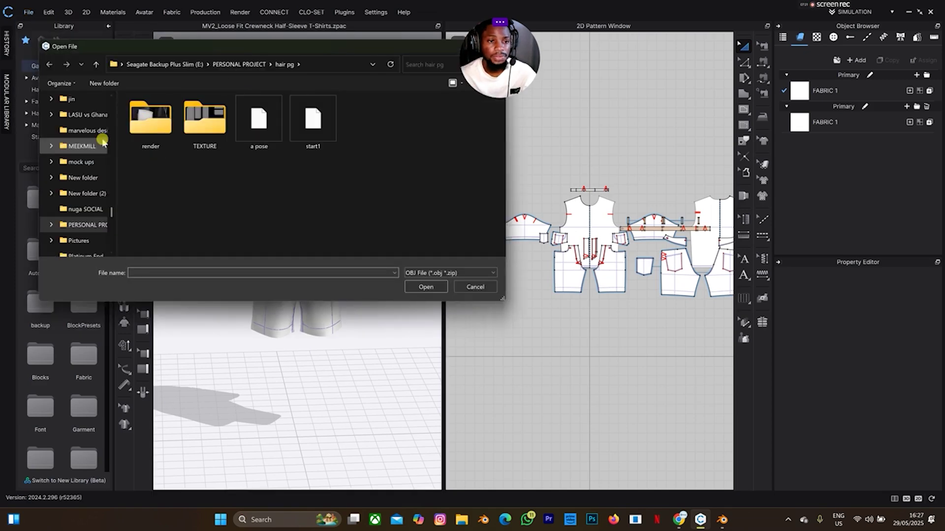
left_click_drag(112, 211, 130, 147)
left_click(99, 193)
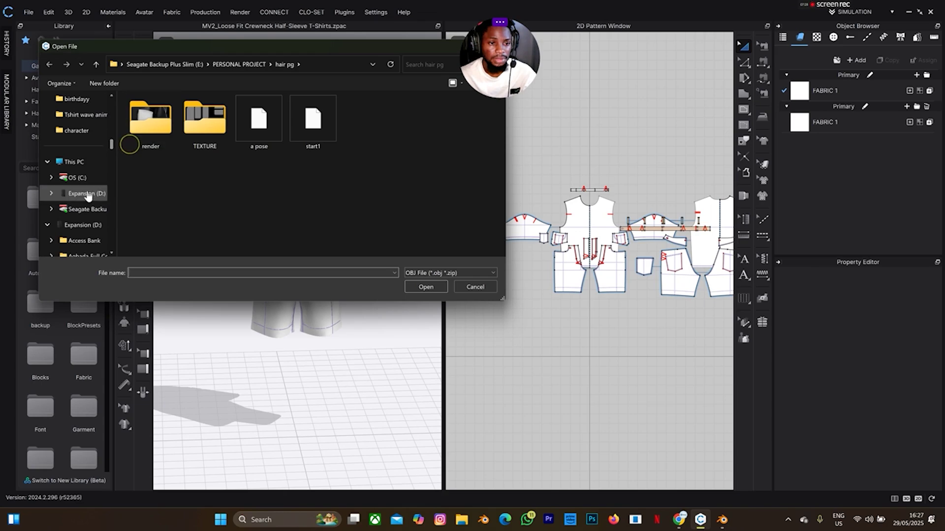
left_click(159, 214)
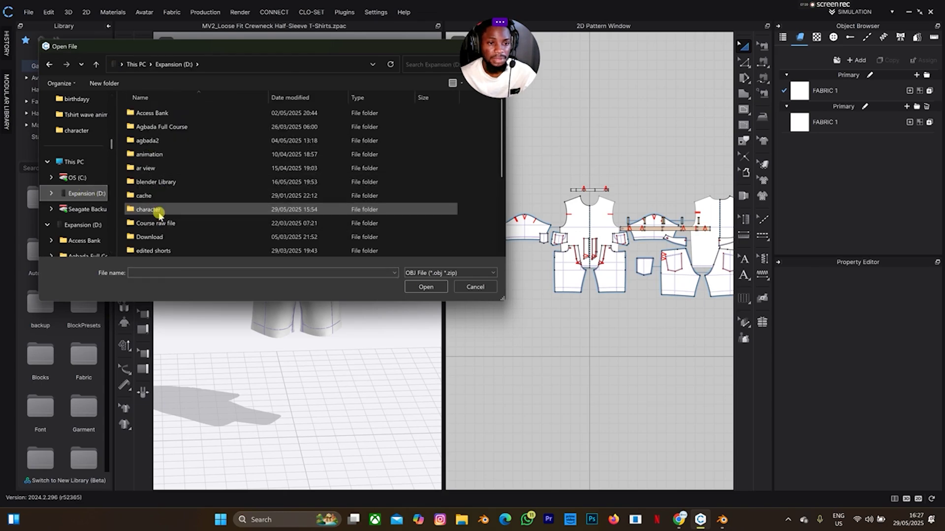
double_click(160, 214)
left_click(192, 129)
left_click(424, 287)
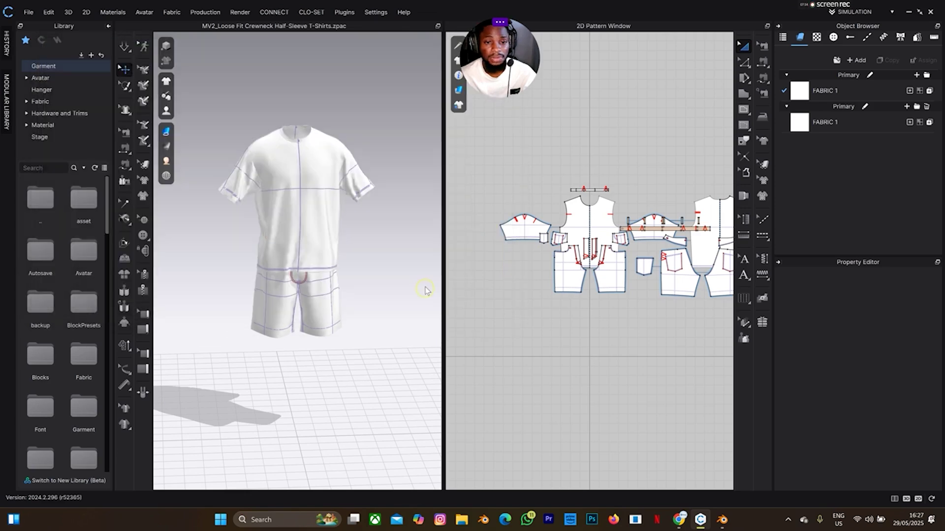
Import the rest pose OBJ with Load Type Add and check the avatar inside the garment.
left_click(477, 141)
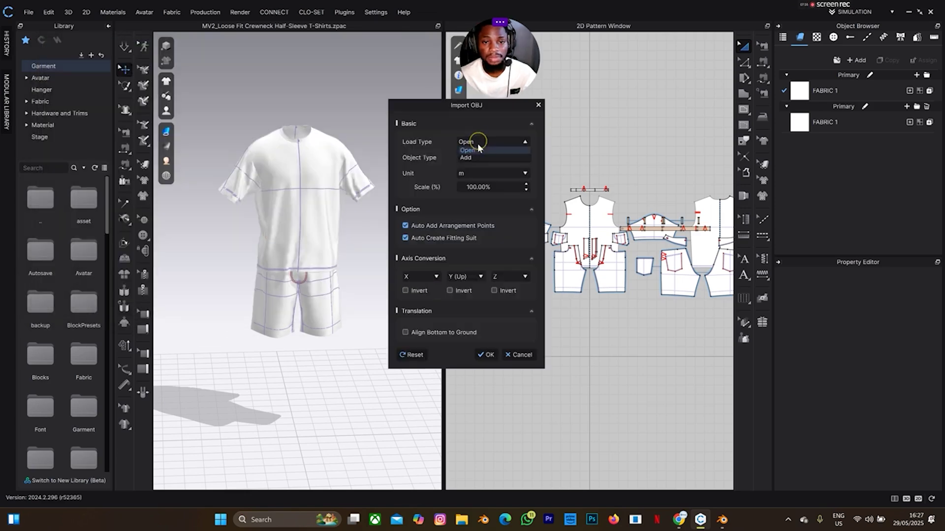
left_click(474, 157)
left_click(486, 416)
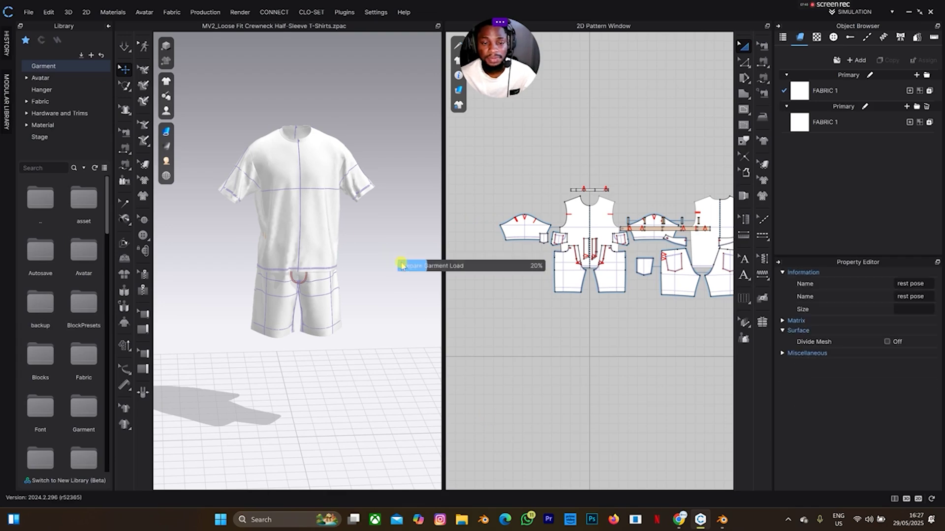
mouse_move(395, 180)
right_mouse_down()
mouse_move(369, 167)
mouse_move(331, 168)
mouse_move(382, 164)
mouse_move(399, 176)
right_mouse_up()
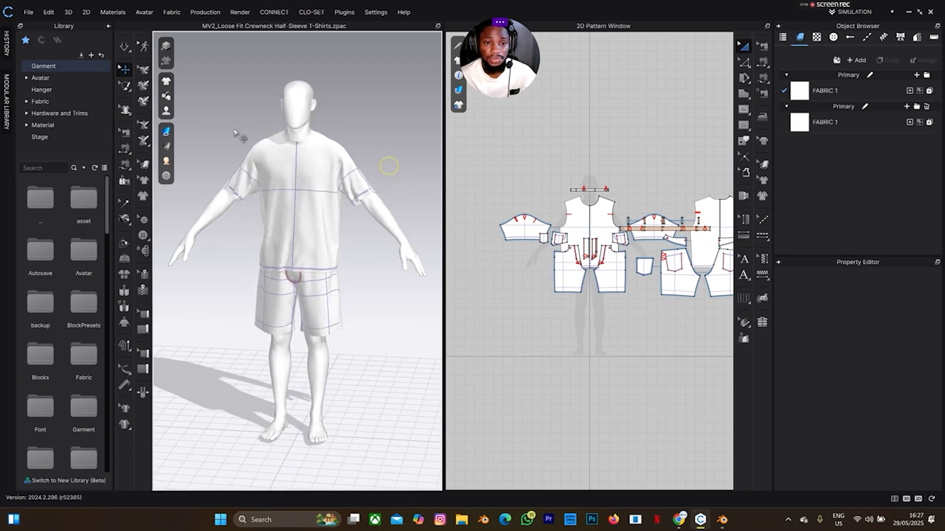
Open the first frame OBJ for import with Load Type Add and Object Type Morph Target.
left_click(29, 12)
mouse_move(44, 84)
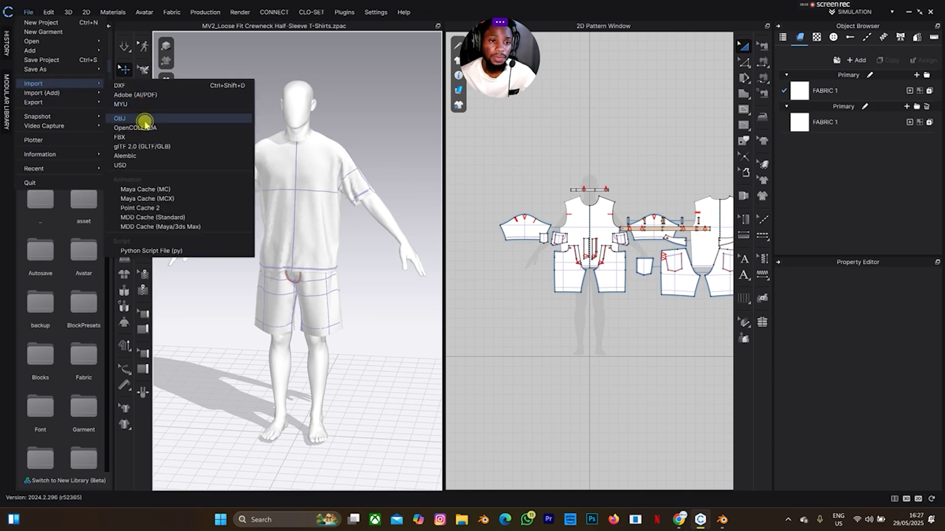
left_click(143, 120)
left_click(149, 127)
left_click(426, 287)
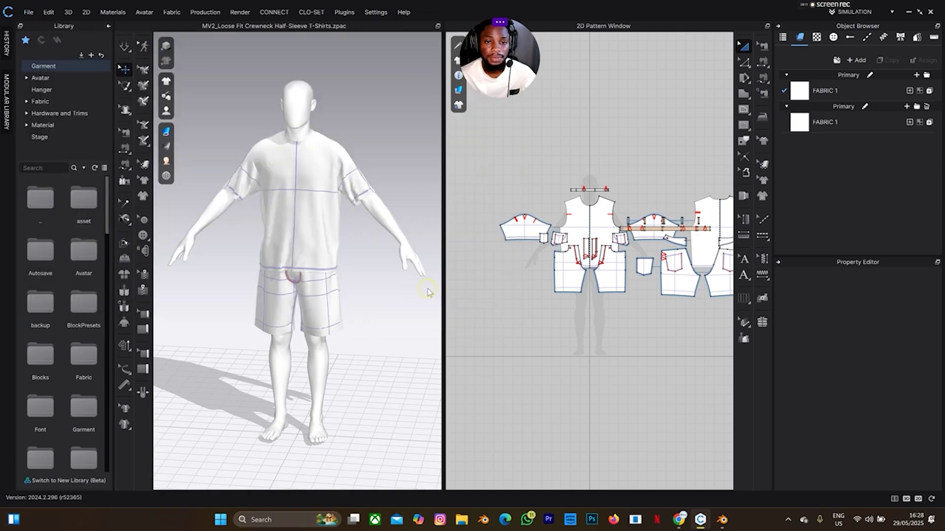
left_click(498, 157)
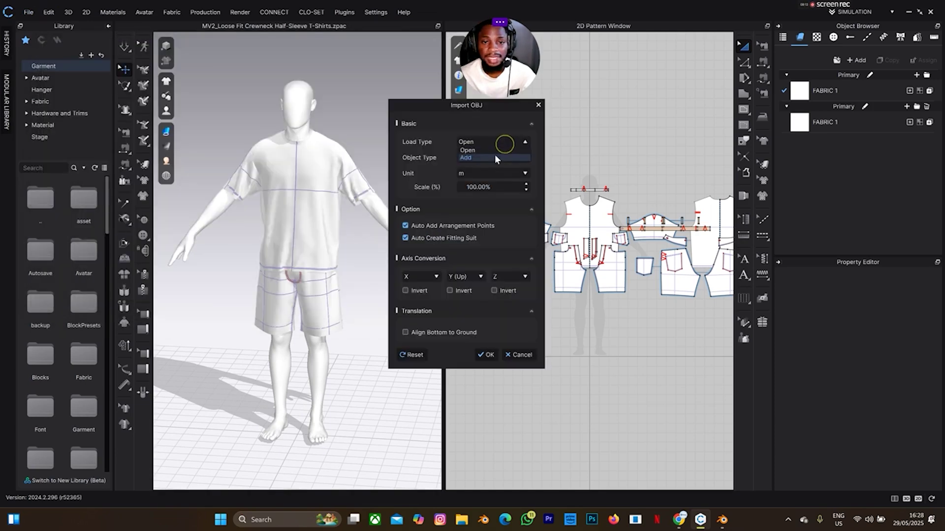
left_click(494, 156)
left_click(498, 159)
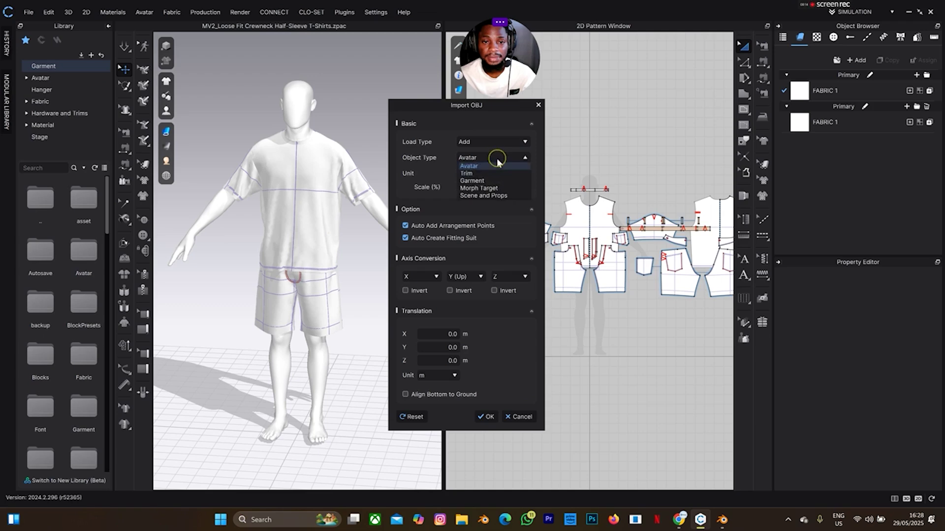
left_click(486, 188)
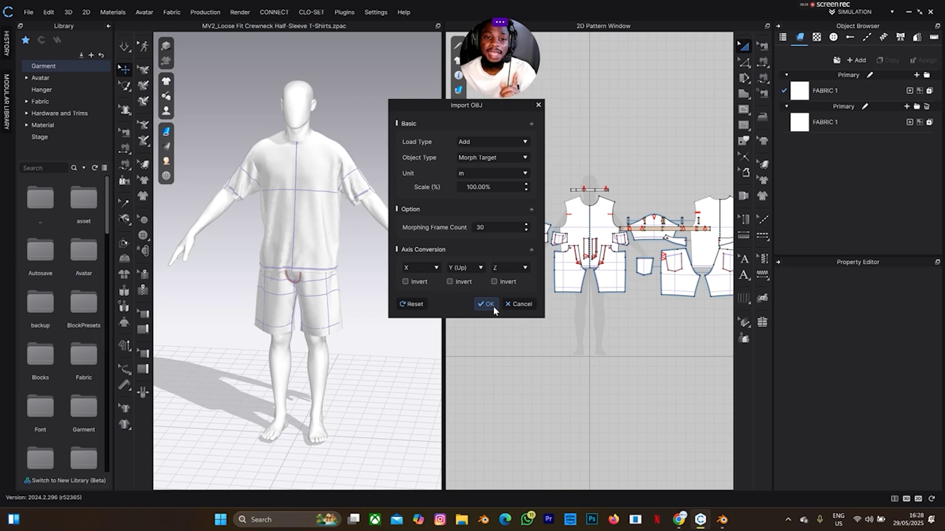
Switch to Blender to review the animated Armature and its mannequin, and return to CLO.
left_click(724, 516)
left_click(830, 113)
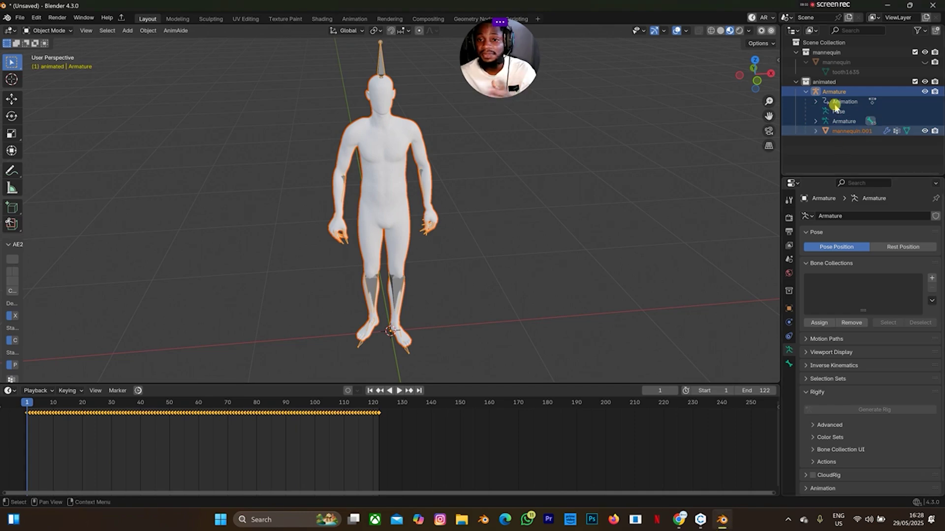
left_click(834, 92)
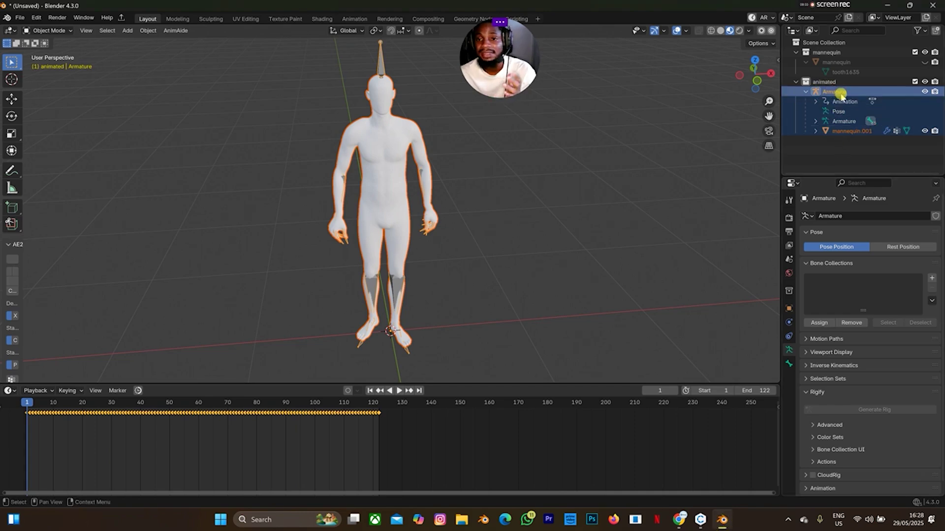
left_click(840, 96)
left_click(842, 92)
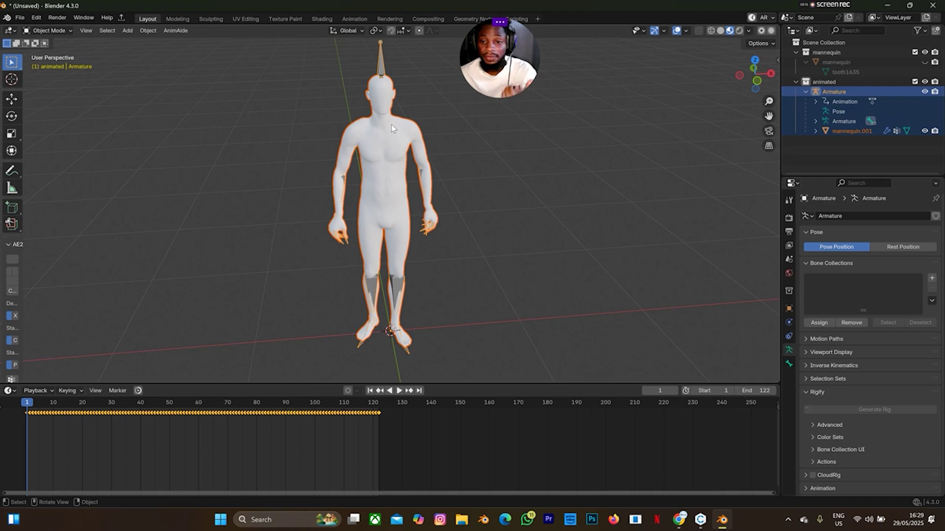
mouse_move(699, 518)
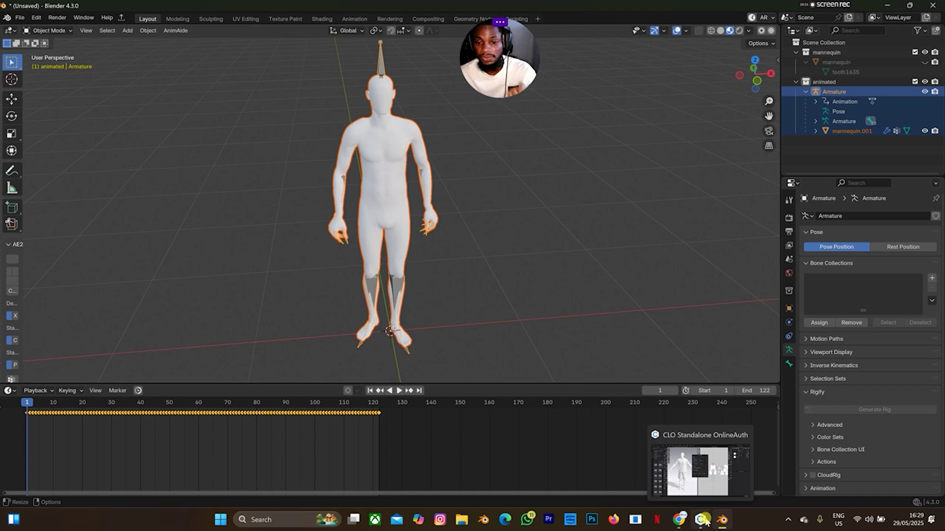
left_click(702, 520)
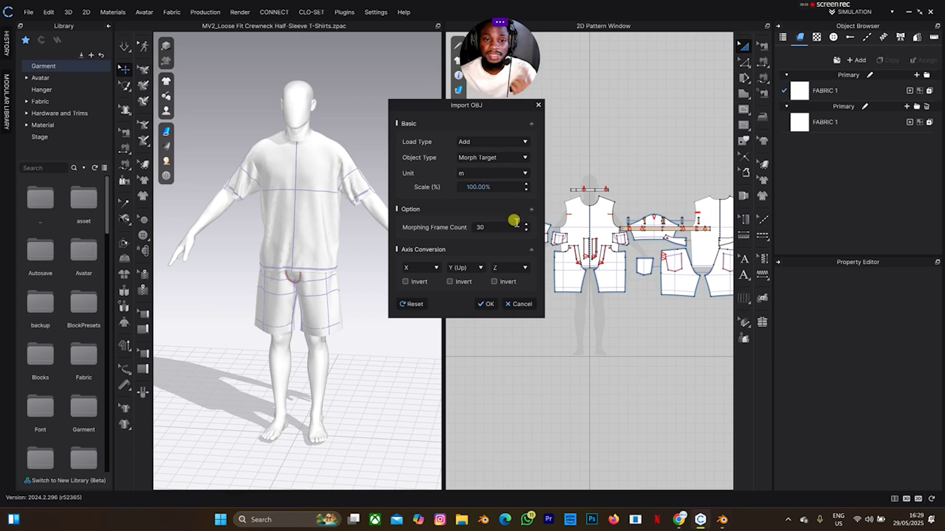
Run the morph target import over 30 frames and compare the avatar's pose with frame 1 in Blender.
left_click(488, 304)
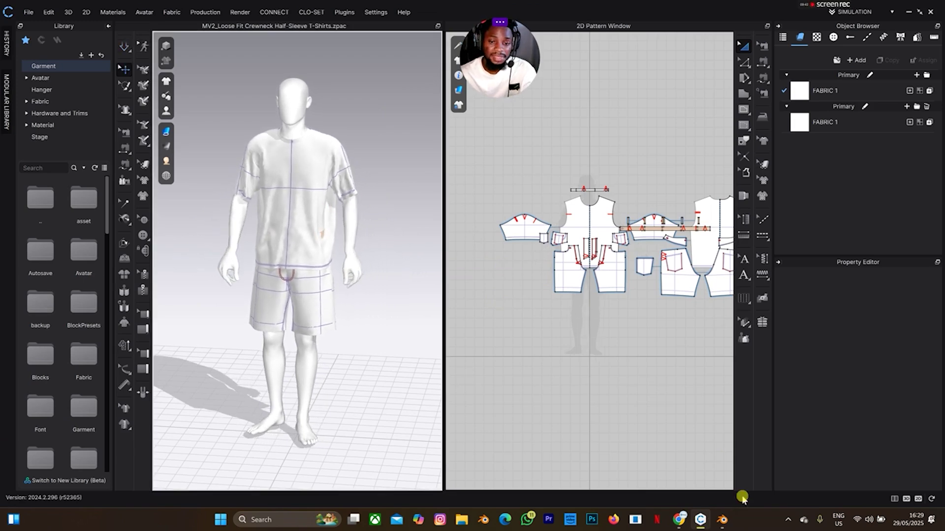
left_click(719, 519)
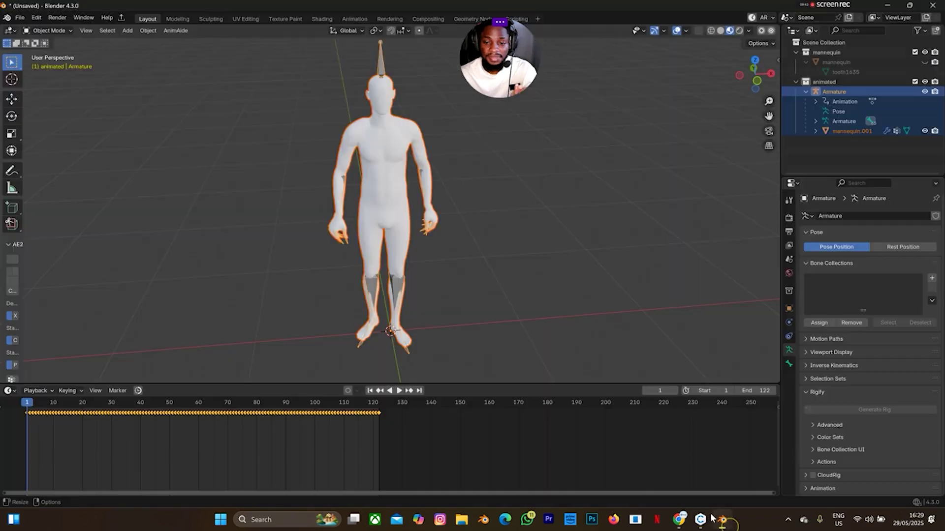
left_click(32, 412)
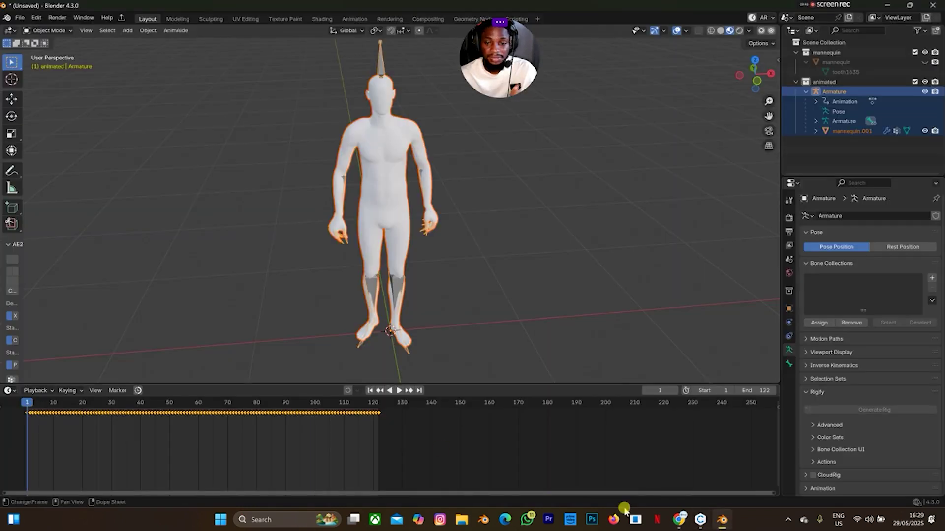
left_click(702, 520)
Delete the morphed avatar from the 3D scene and open technique2.abc from D:\character for Alembic import.
left_click(294, 104)
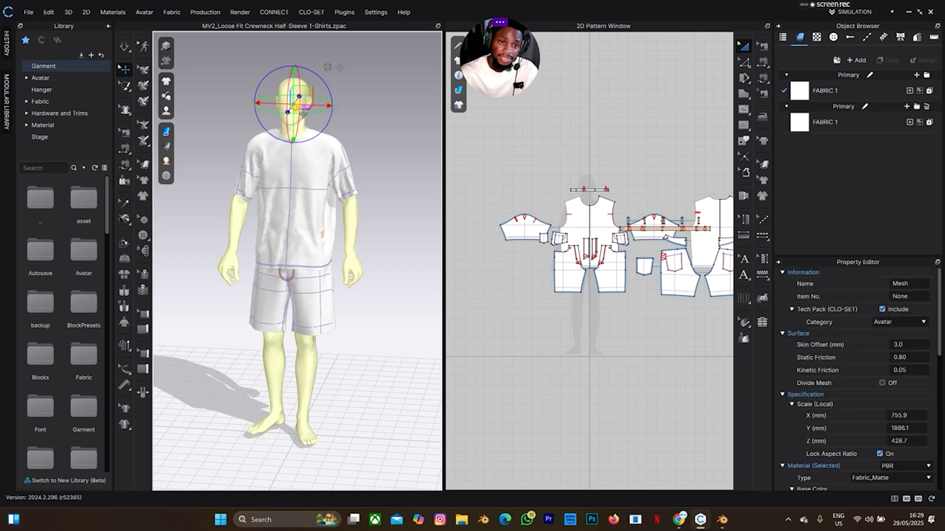
key("Delete")
left_click(44, 9)
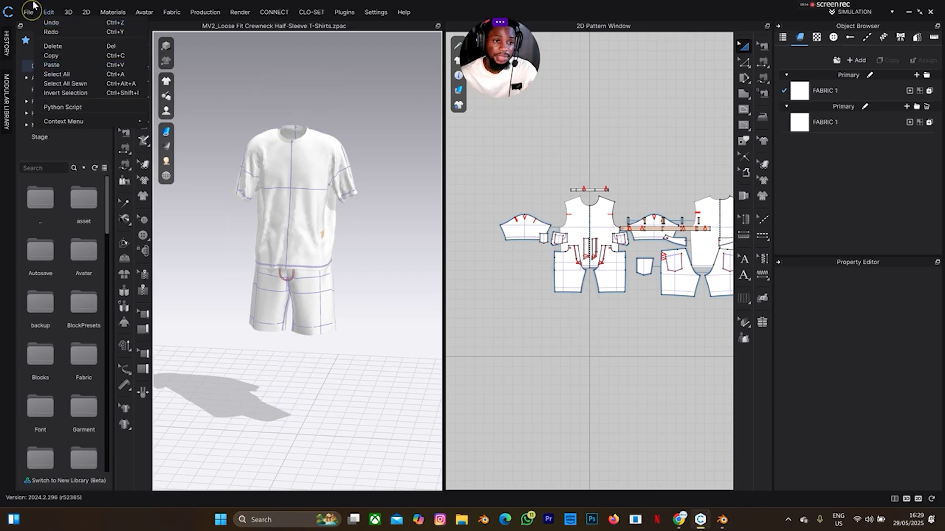
mouse_move(29, 11)
mouse_move(45, 82)
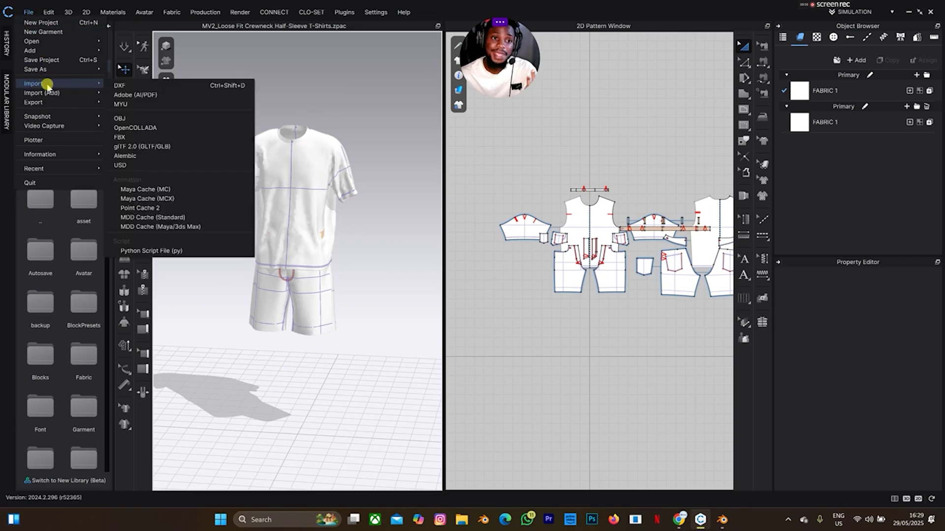
left_click(46, 84)
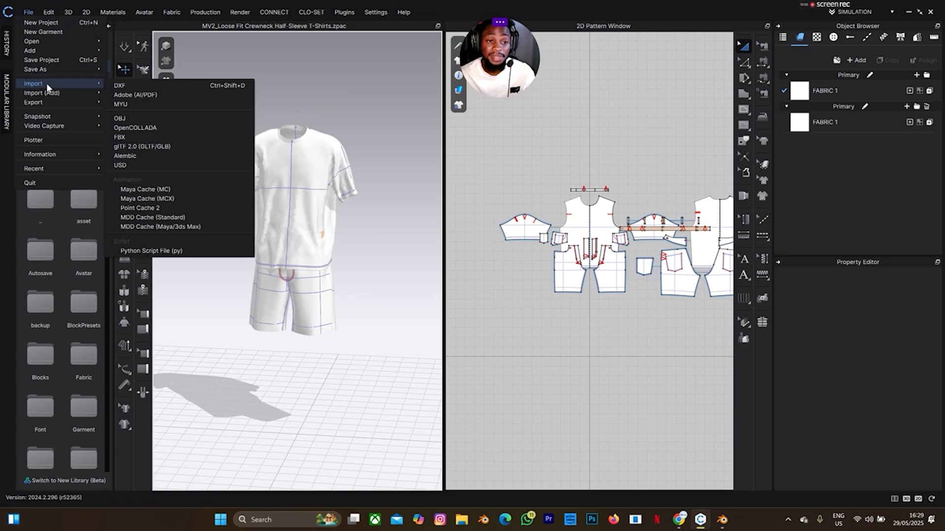
left_click(126, 165)
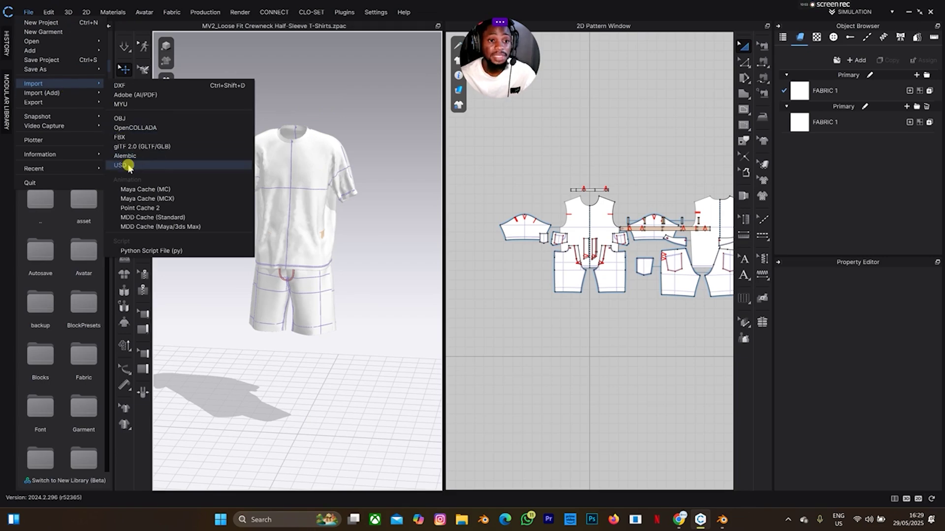
left_click(126, 156)
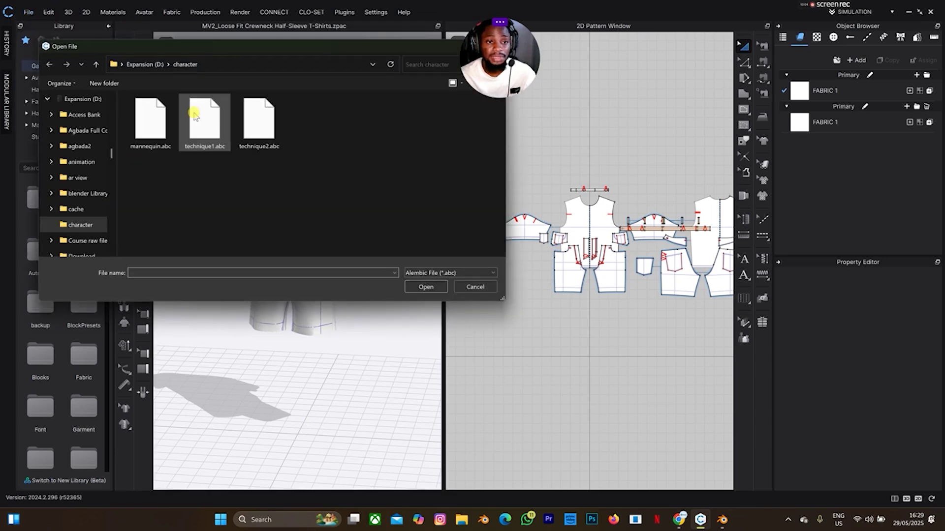
left_click(250, 124)
left_click(425, 287)
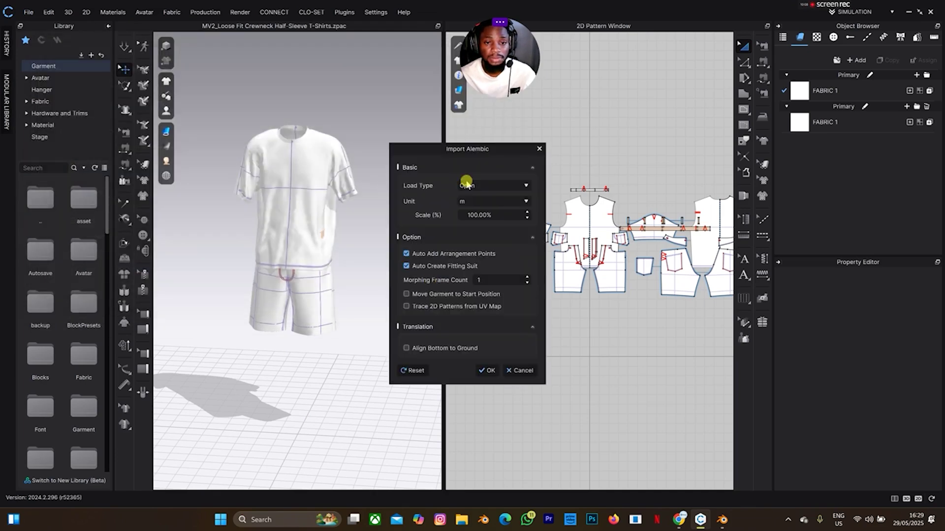
Import the Alembic animation with Load Type Add in metres and inspect the avatar from another angle.
left_click(482, 202)
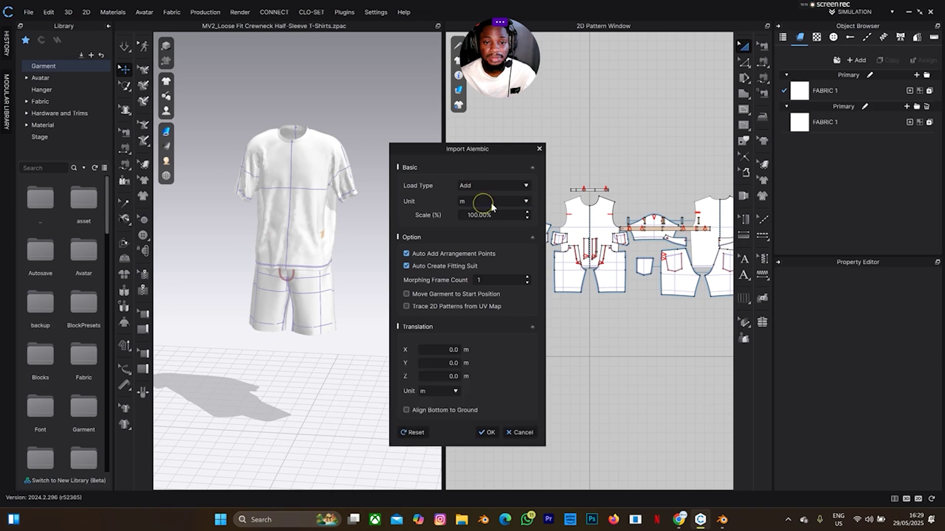
left_click(486, 432)
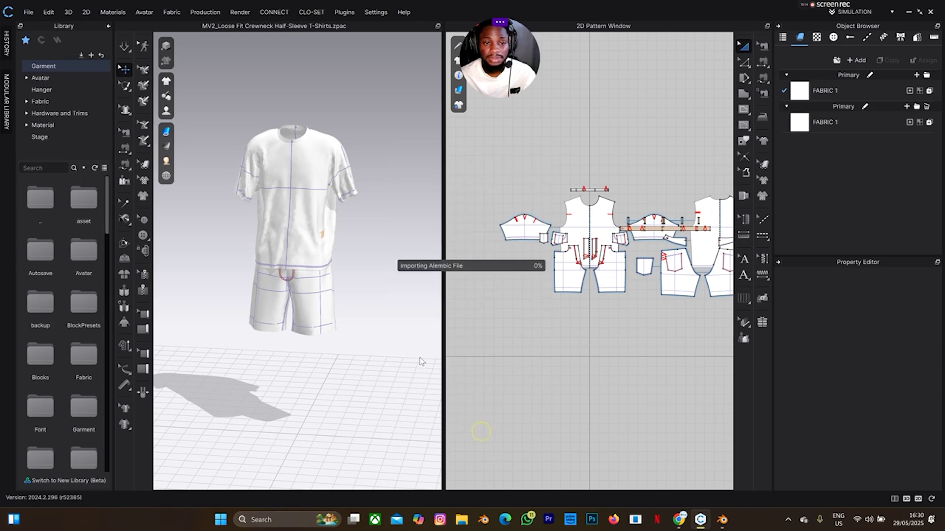
right_click_drag(337, 143, 96, 145)
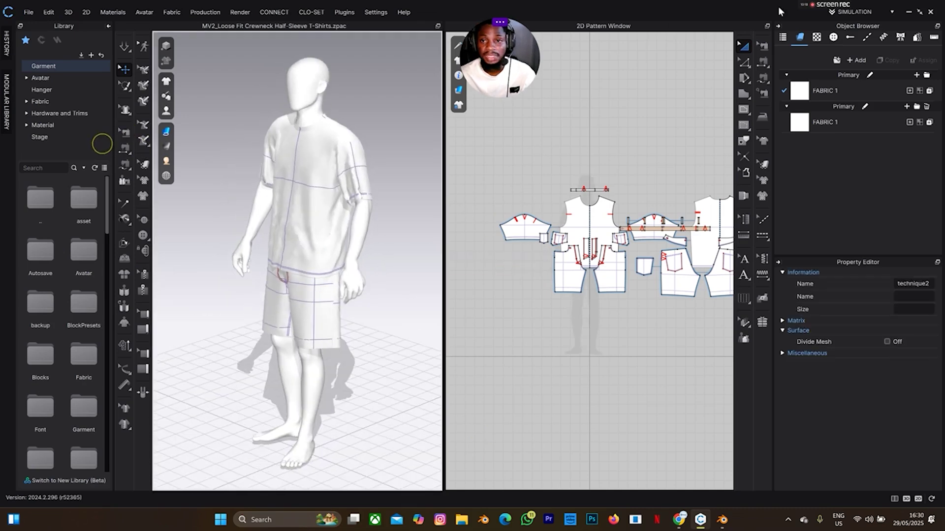
Change the workspace to Animation mode and record the garment simulation over the avatar's motion.
left_click(862, 17)
left_click(861, 38)
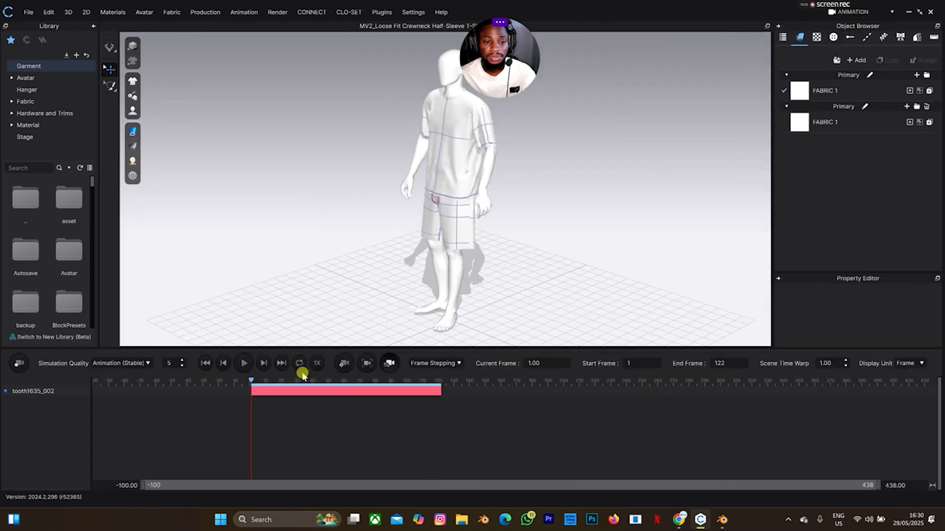
left_click(17, 364)
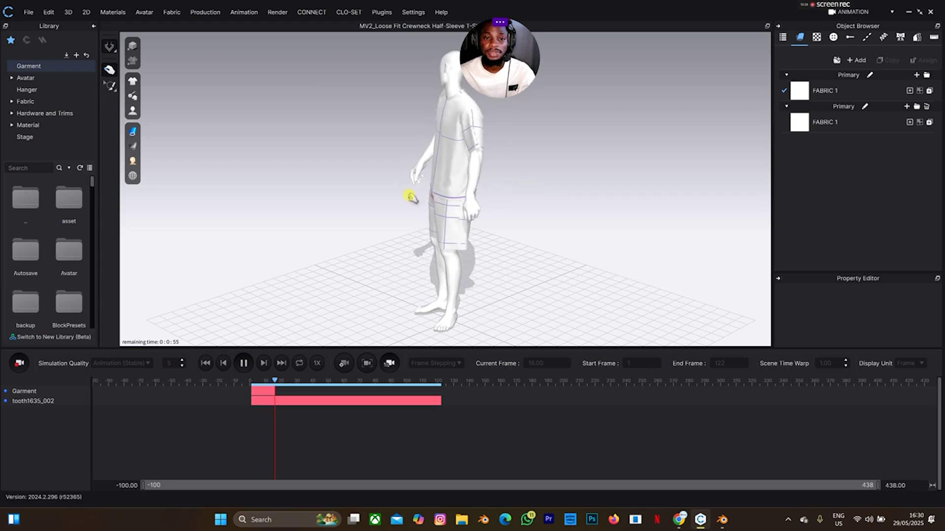
right_click_drag(432, 199, 478, 198)
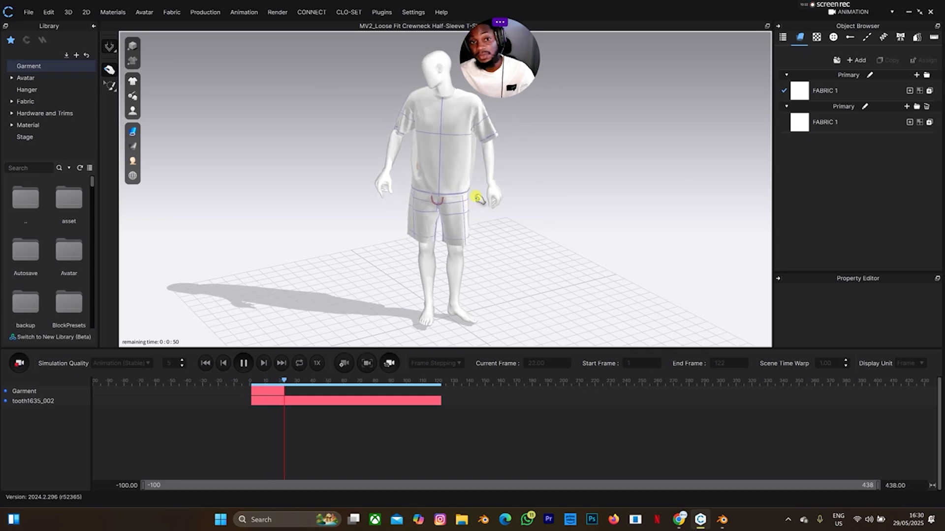
left_click_drag(477, 197, 439, 139)
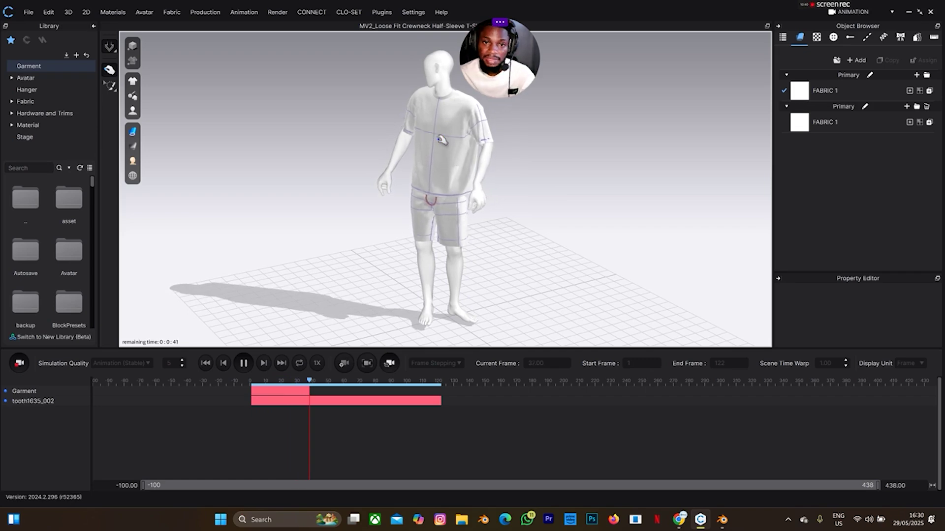
left_click(452, 126)
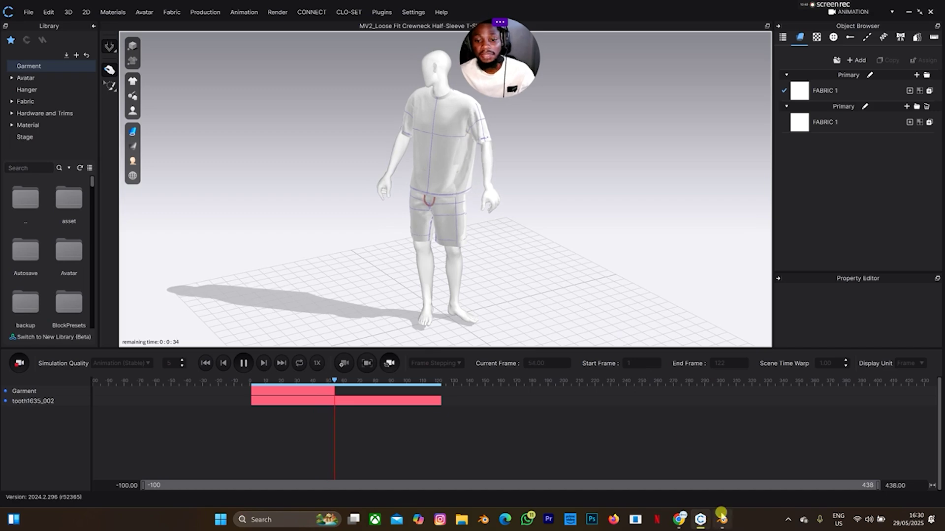
Return the animation to its start frame and play back the recorded garment simulation.
mouse_move(721, 517)
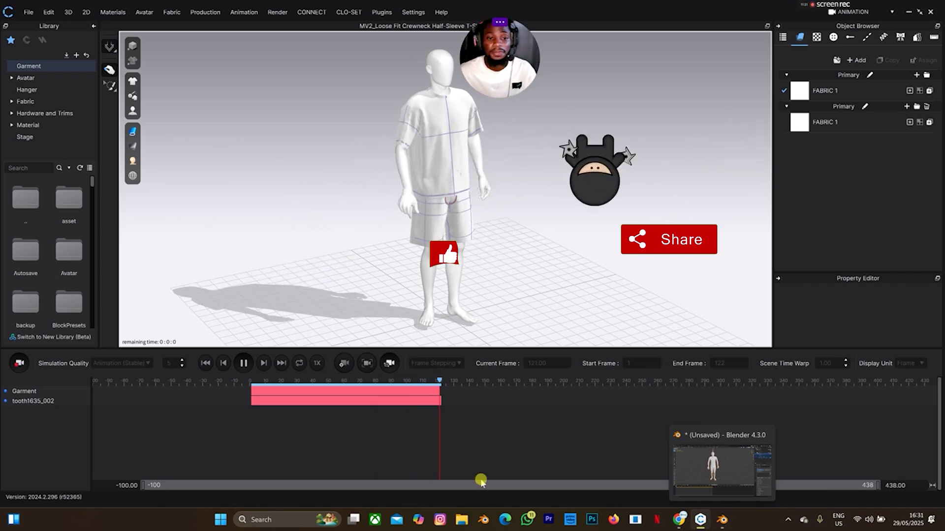
left_click(205, 365)
left_click(242, 363)
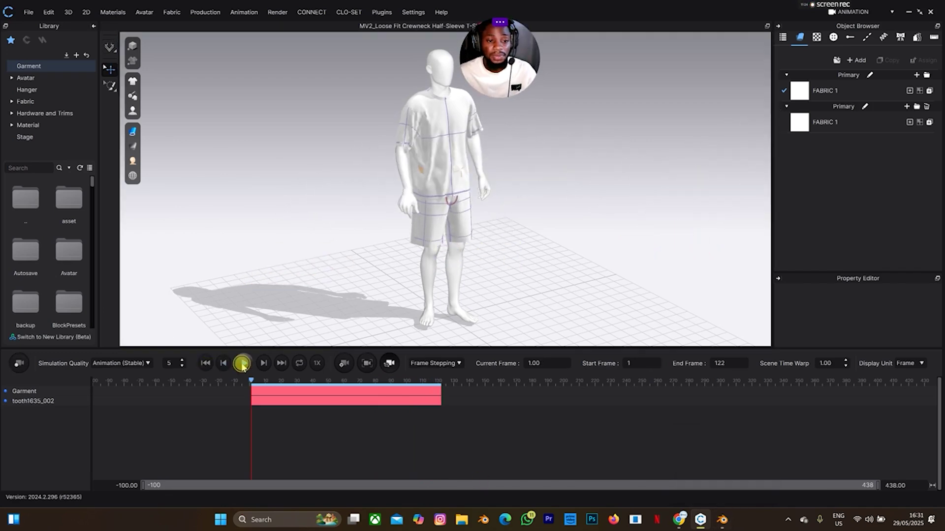